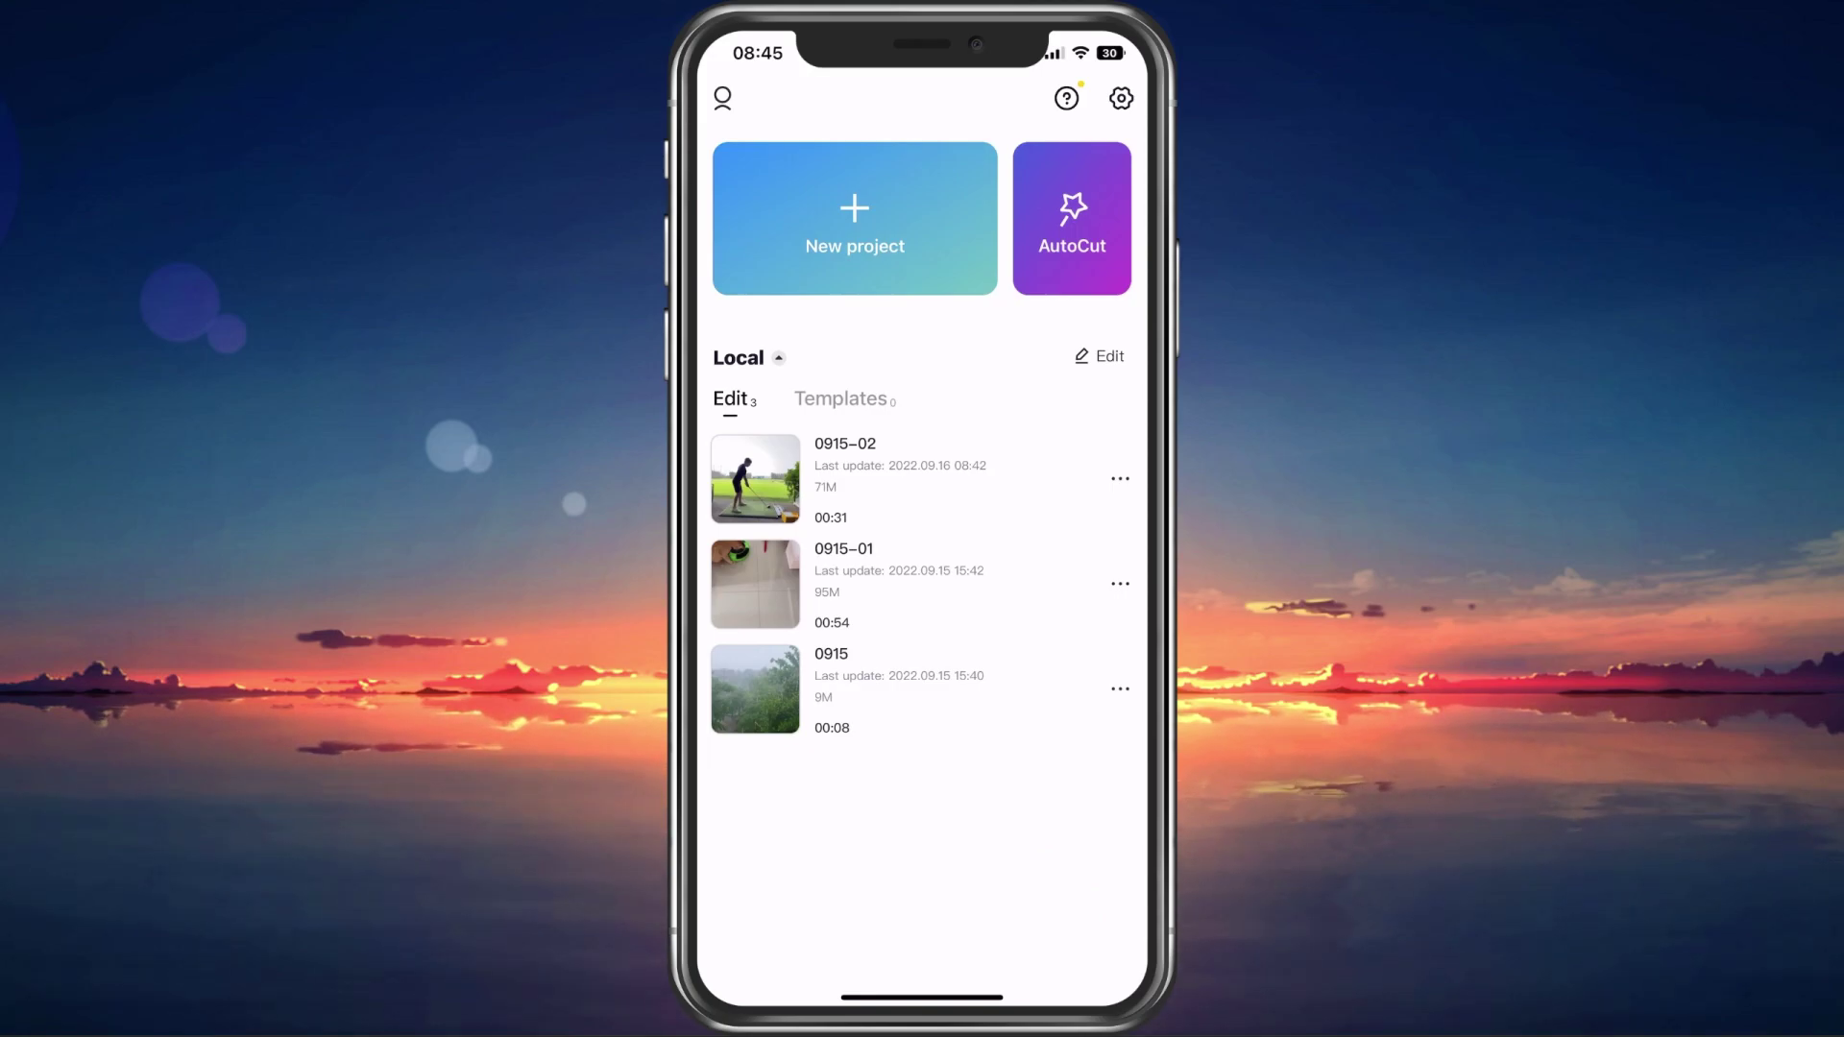
- Create a new project from the phone's media containing the 18-second surf clip
left_click(778, 357)
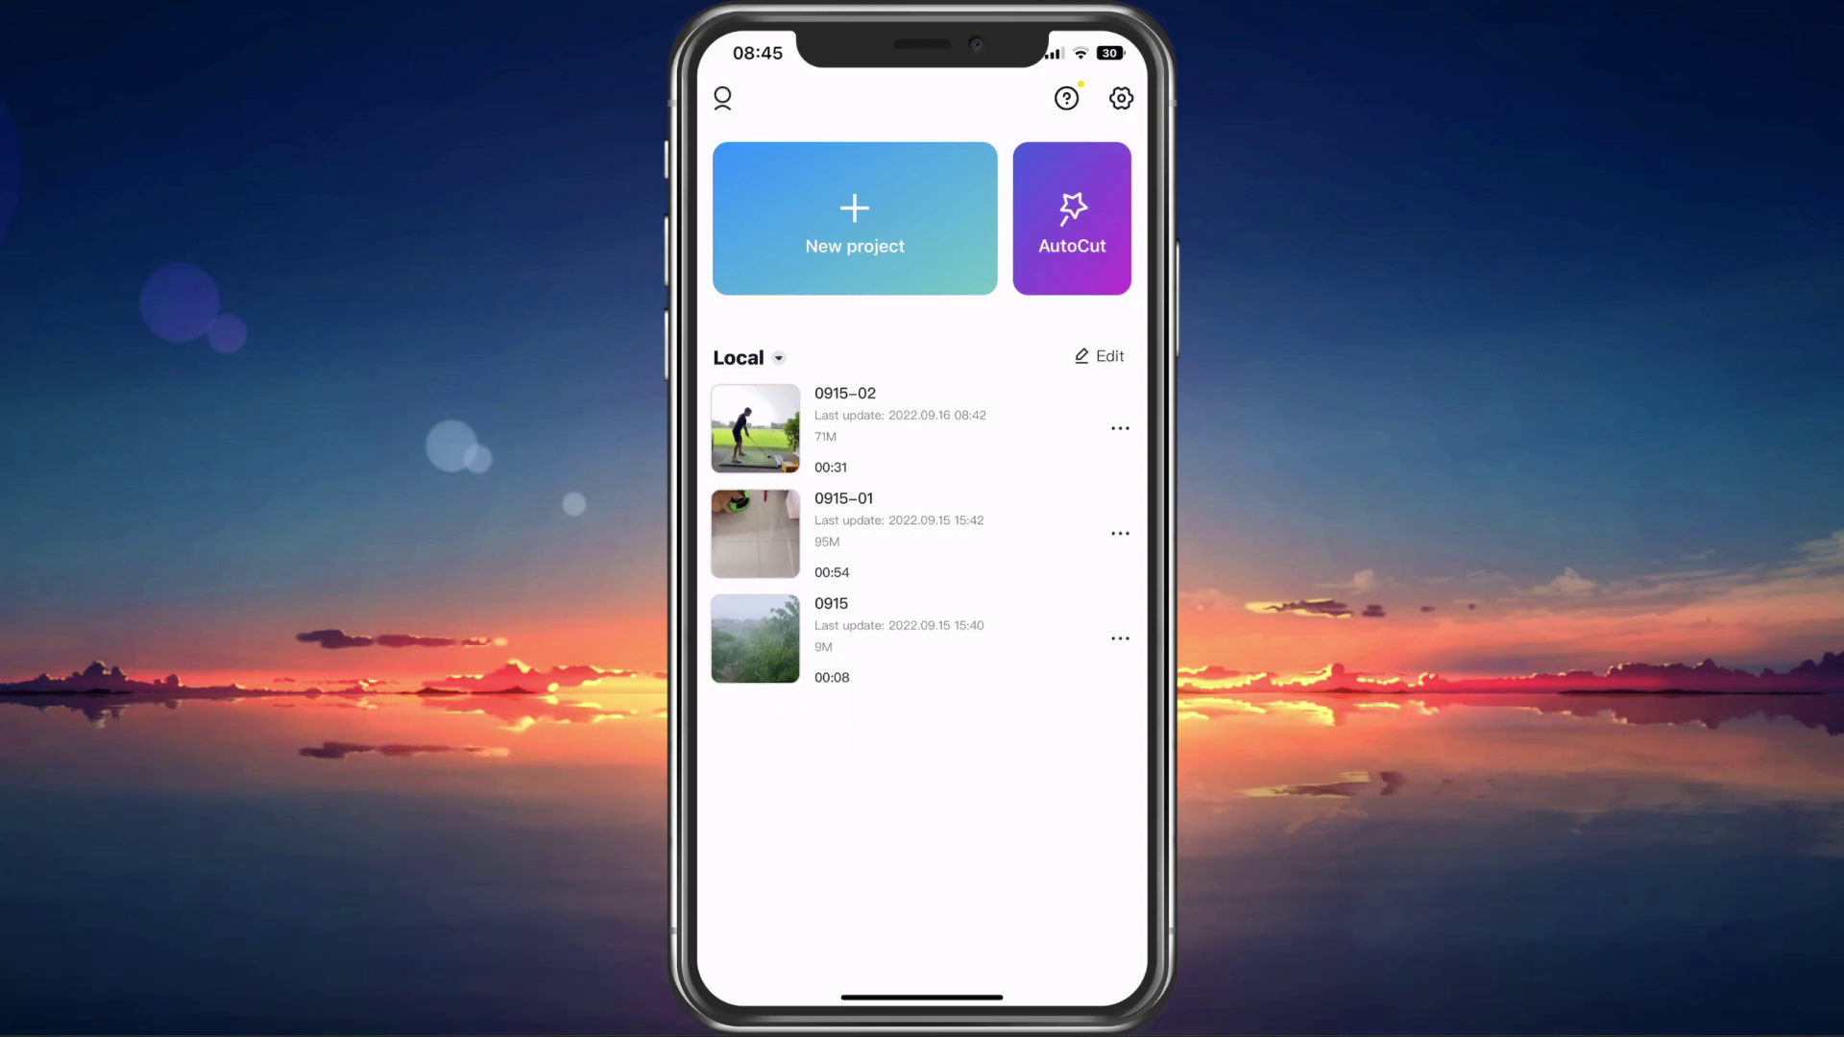
left_click(855, 218)
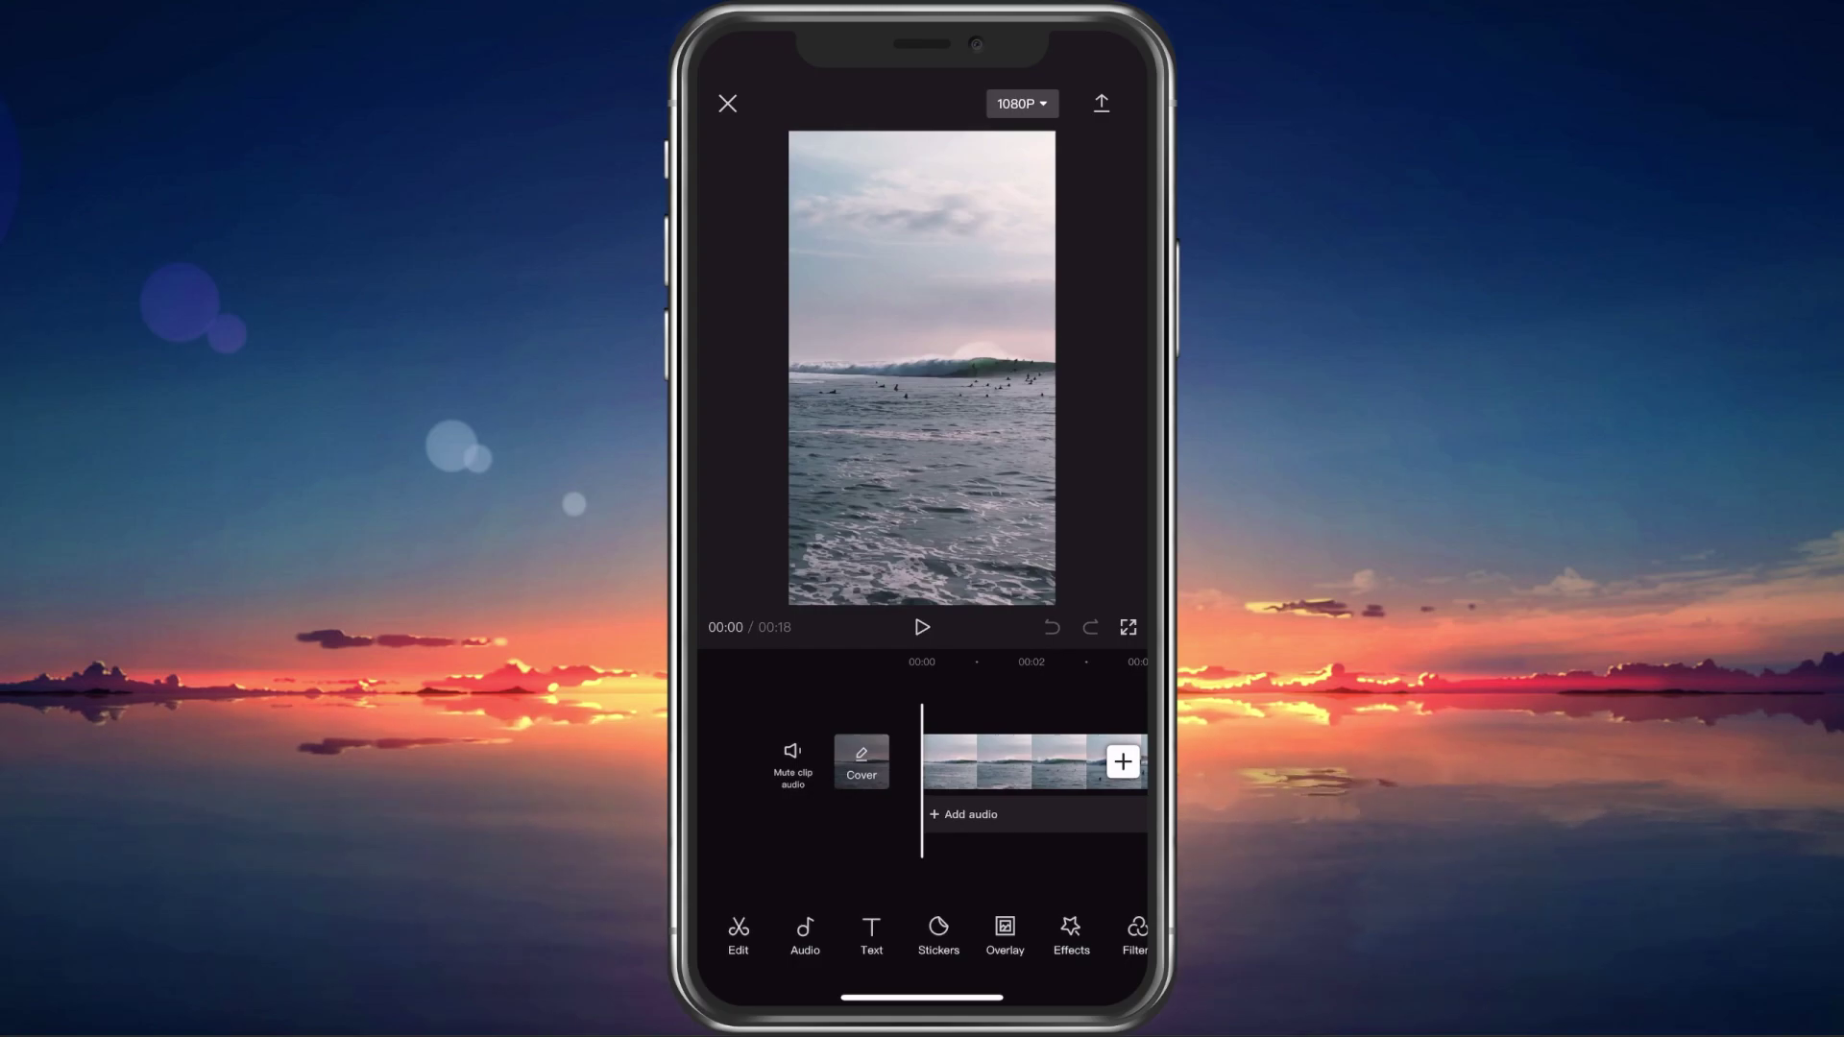
- Open the Overlay options to reach the media picker for the surf project
scroll(922, 936, "right", 3)
scroll(922, 936, "left", 3)
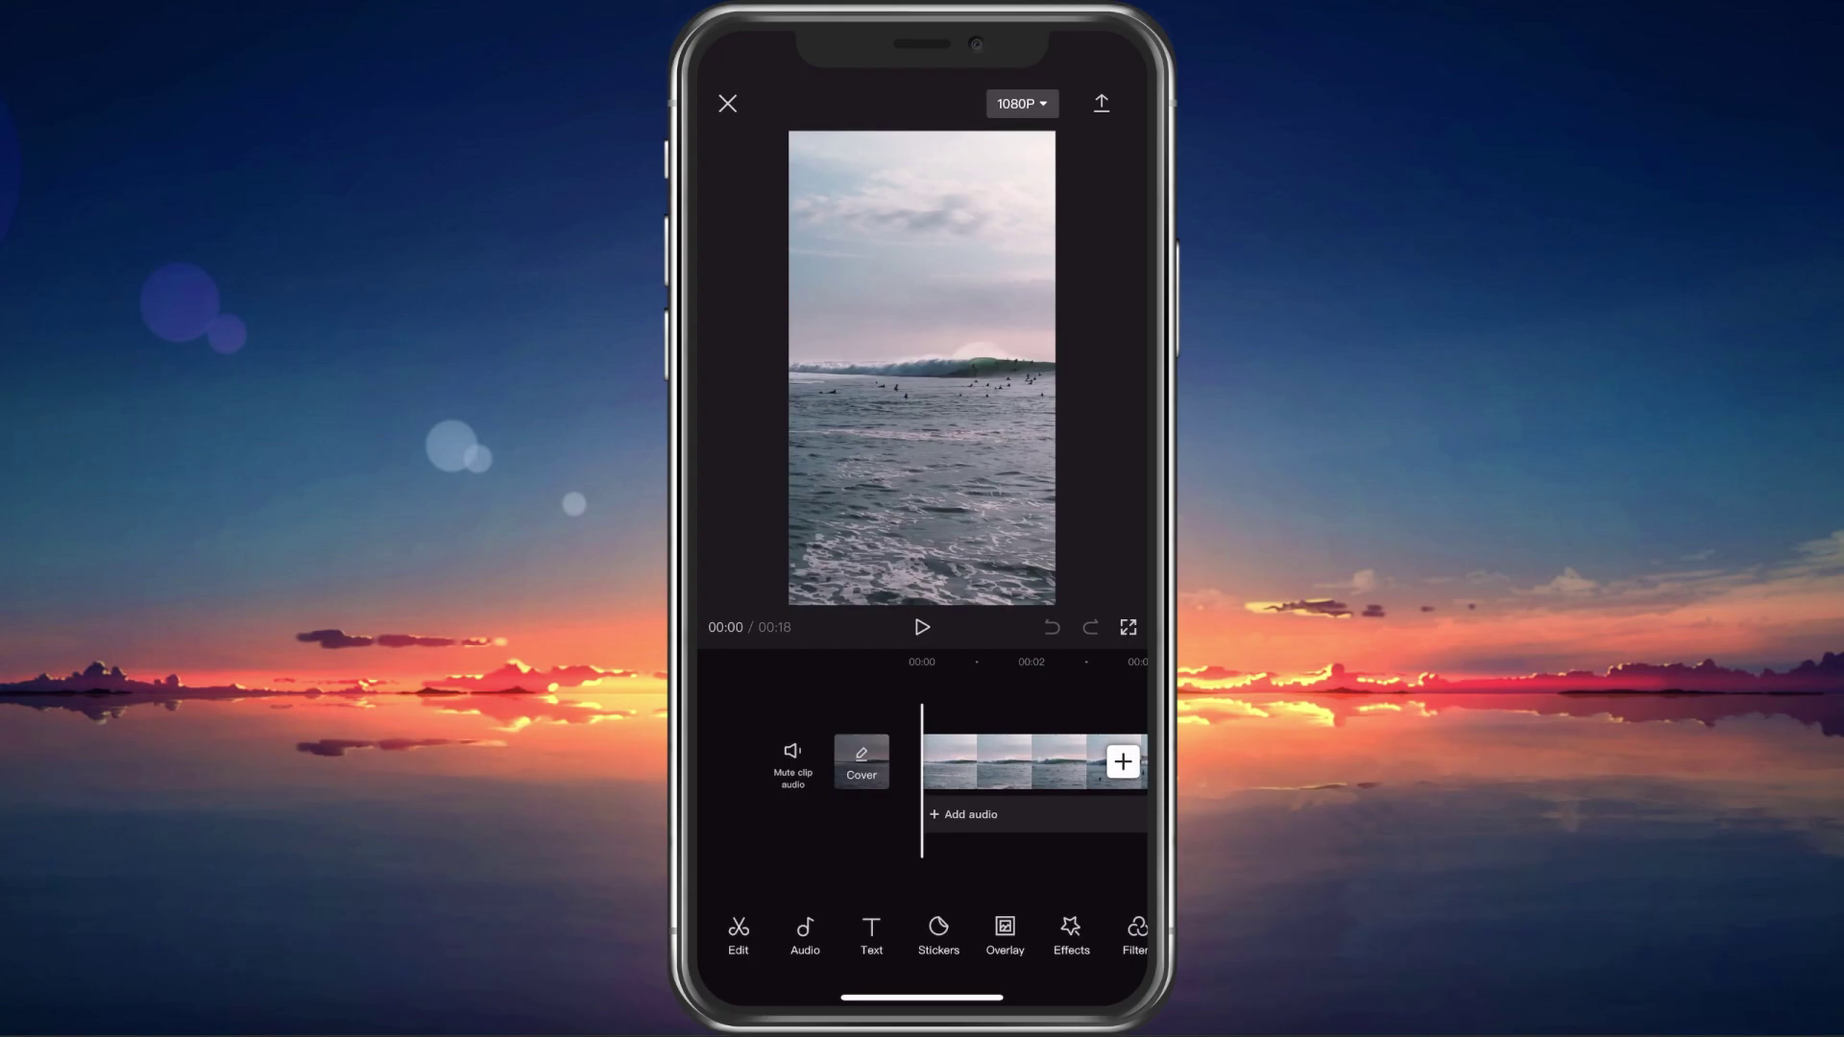
left_click(1004, 933)
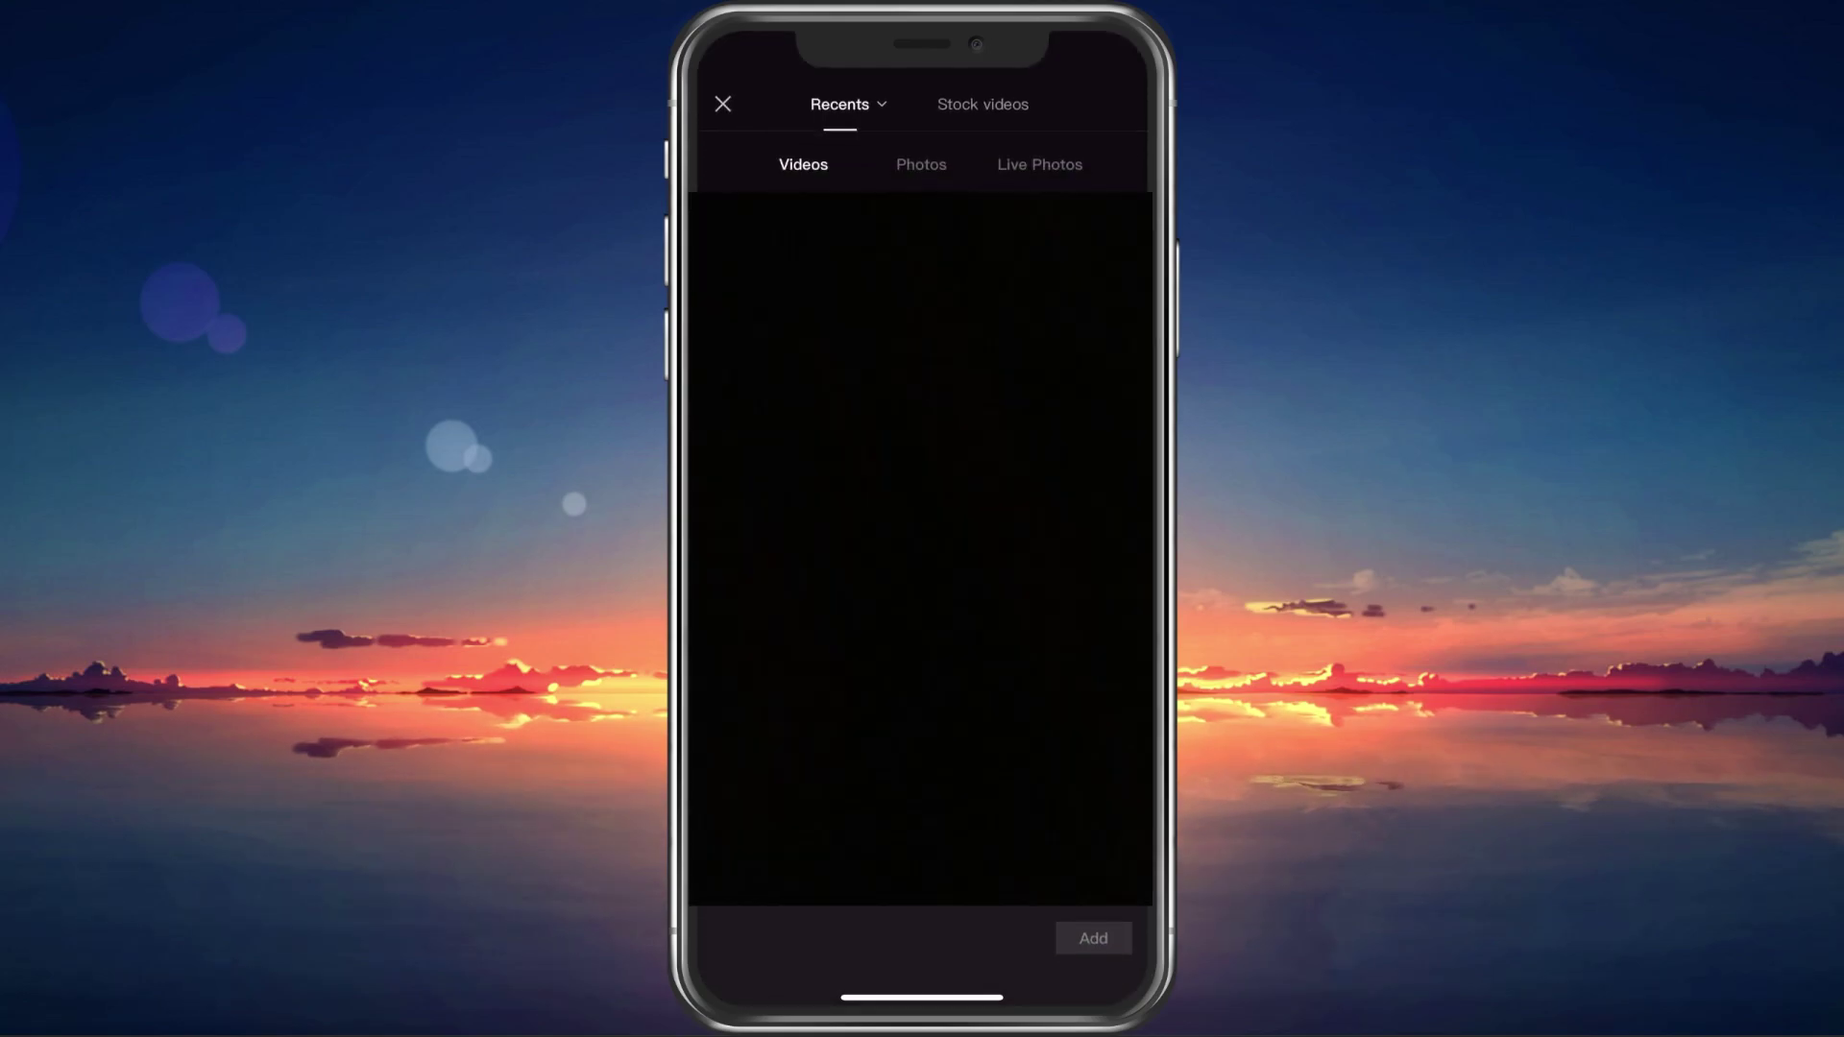
- Switch the media picker to Photos to find the black image
left_click(921, 164)
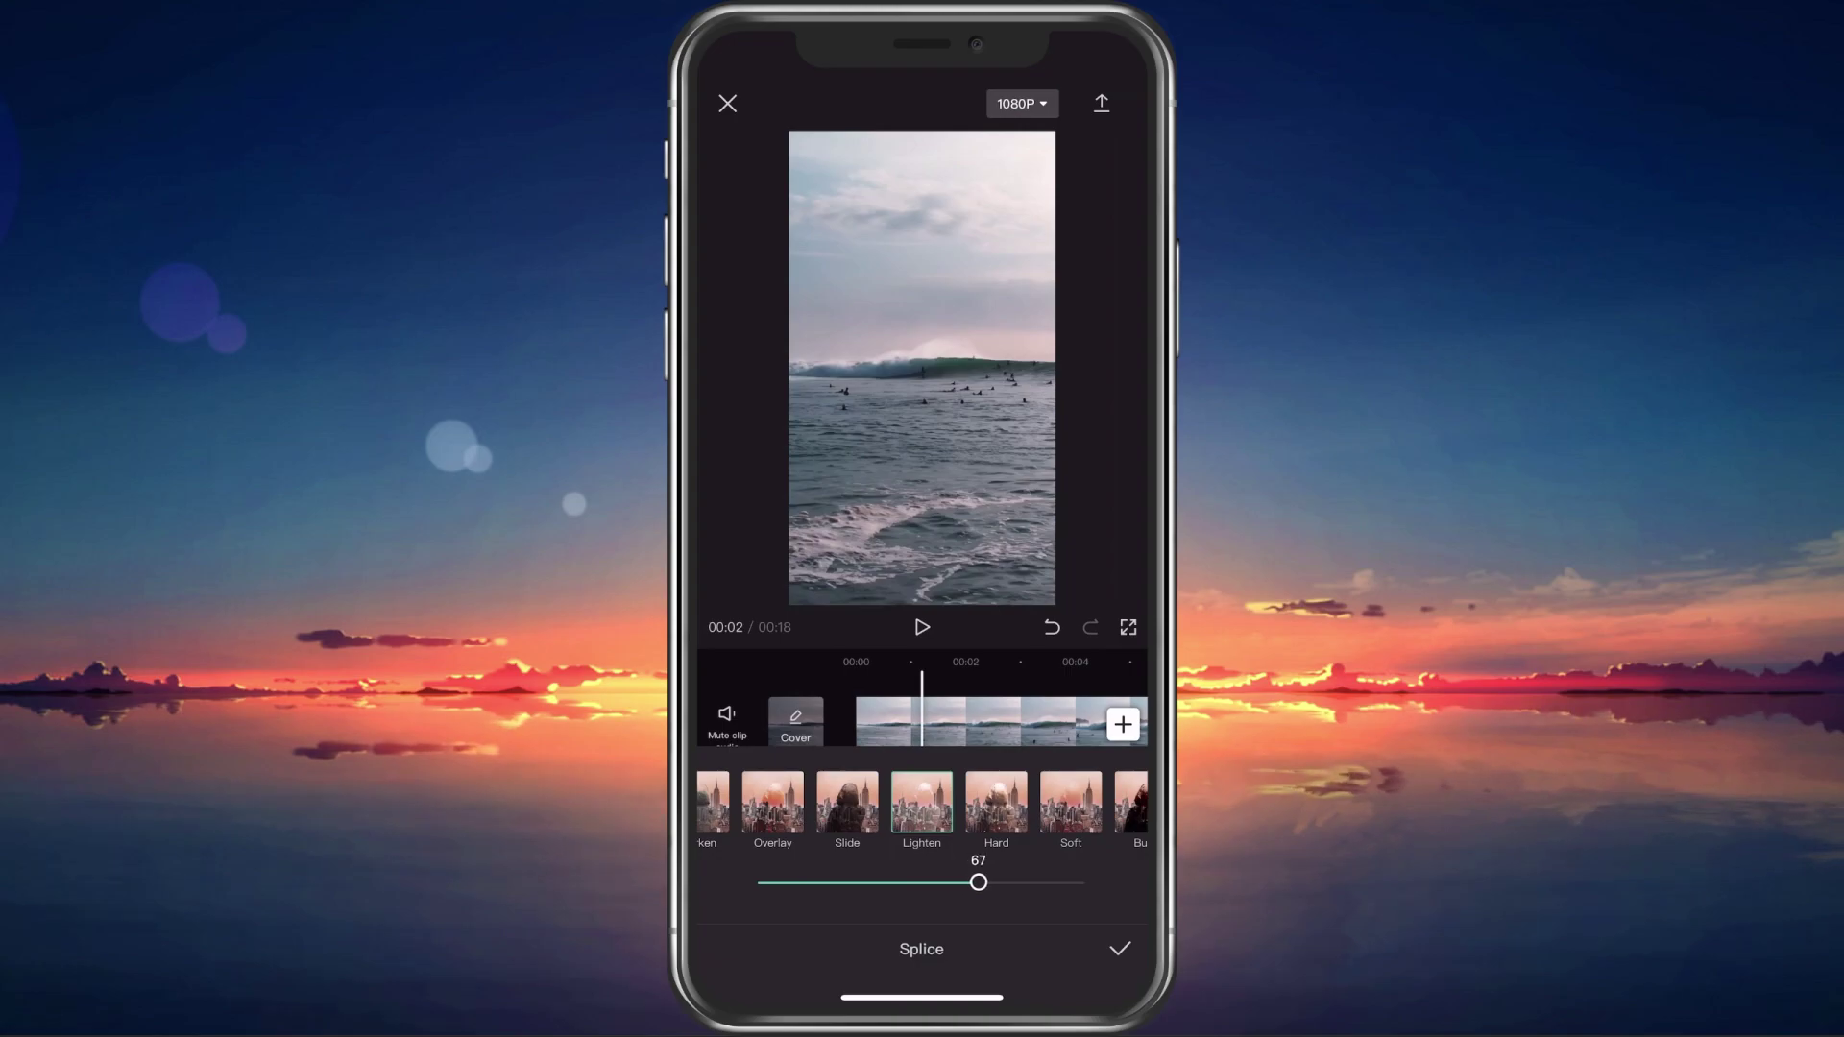
- Preview the blend and set the black overlay's opacity to 40, then confirm
left_click(921, 627)
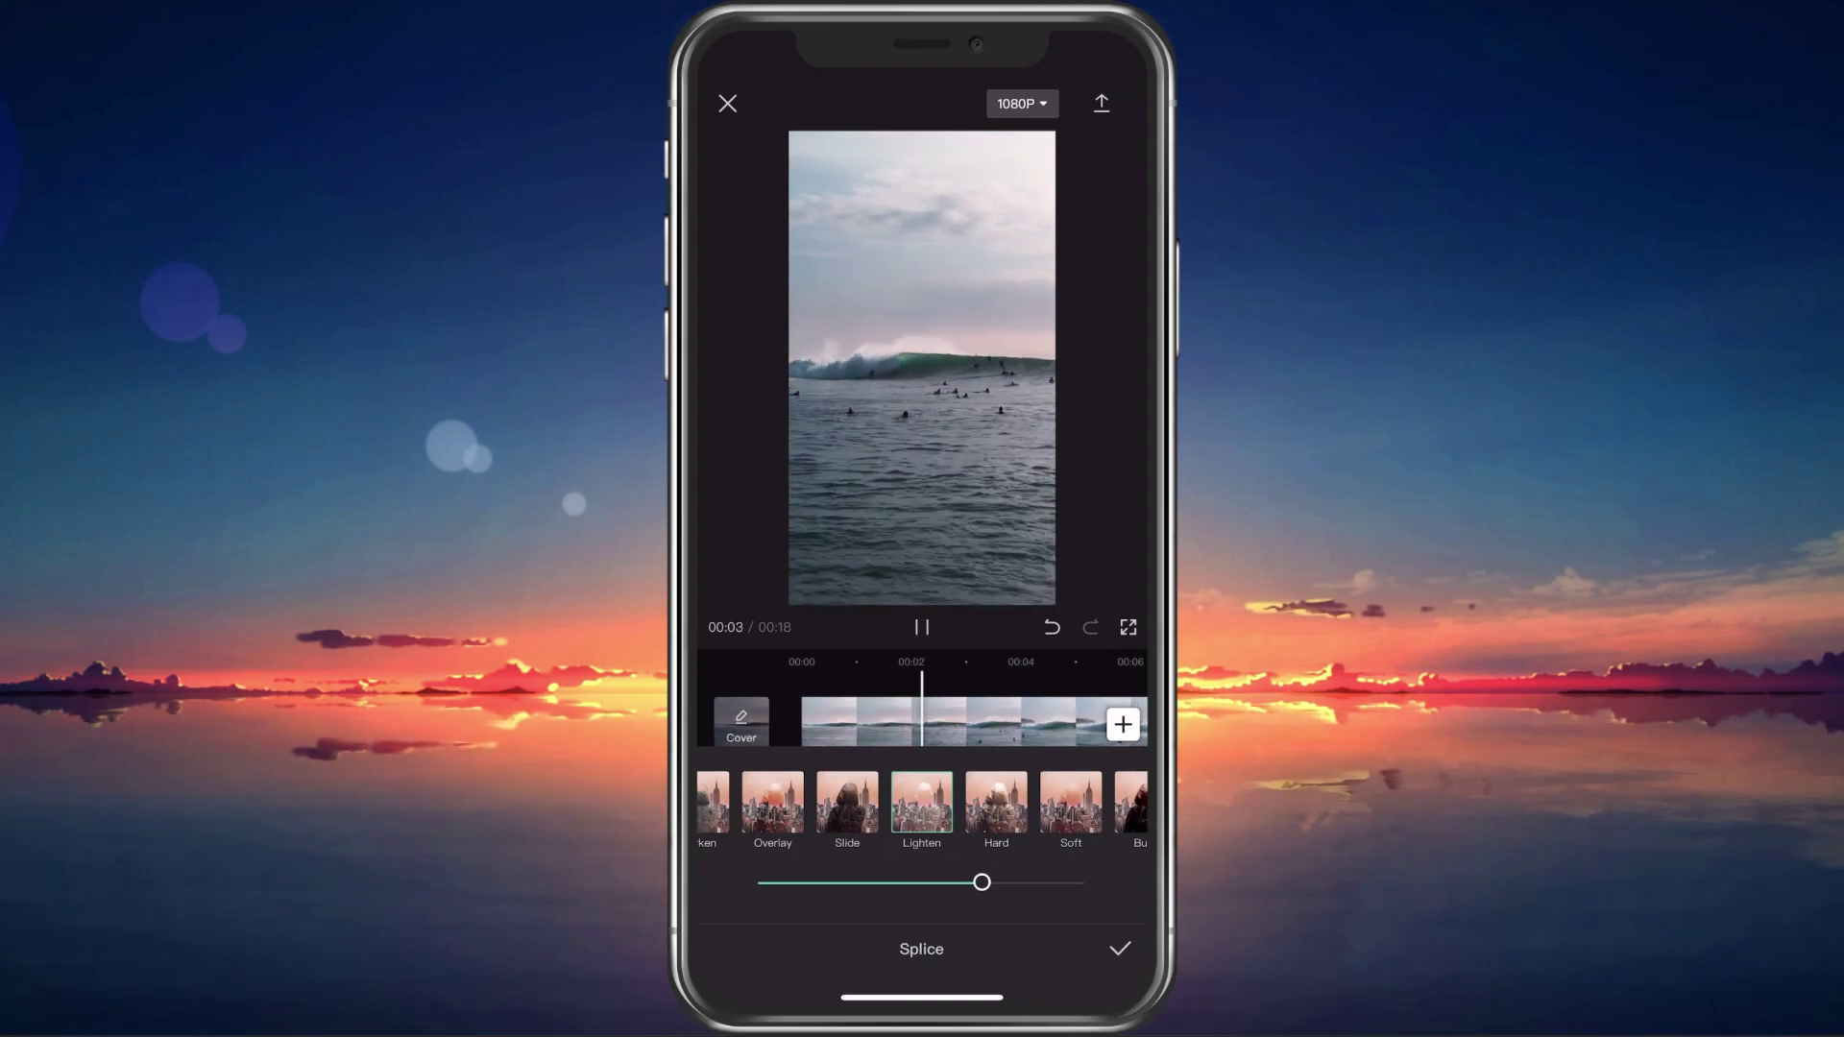
left_click(921, 627)
left_click_drag(981, 882, 874, 882)
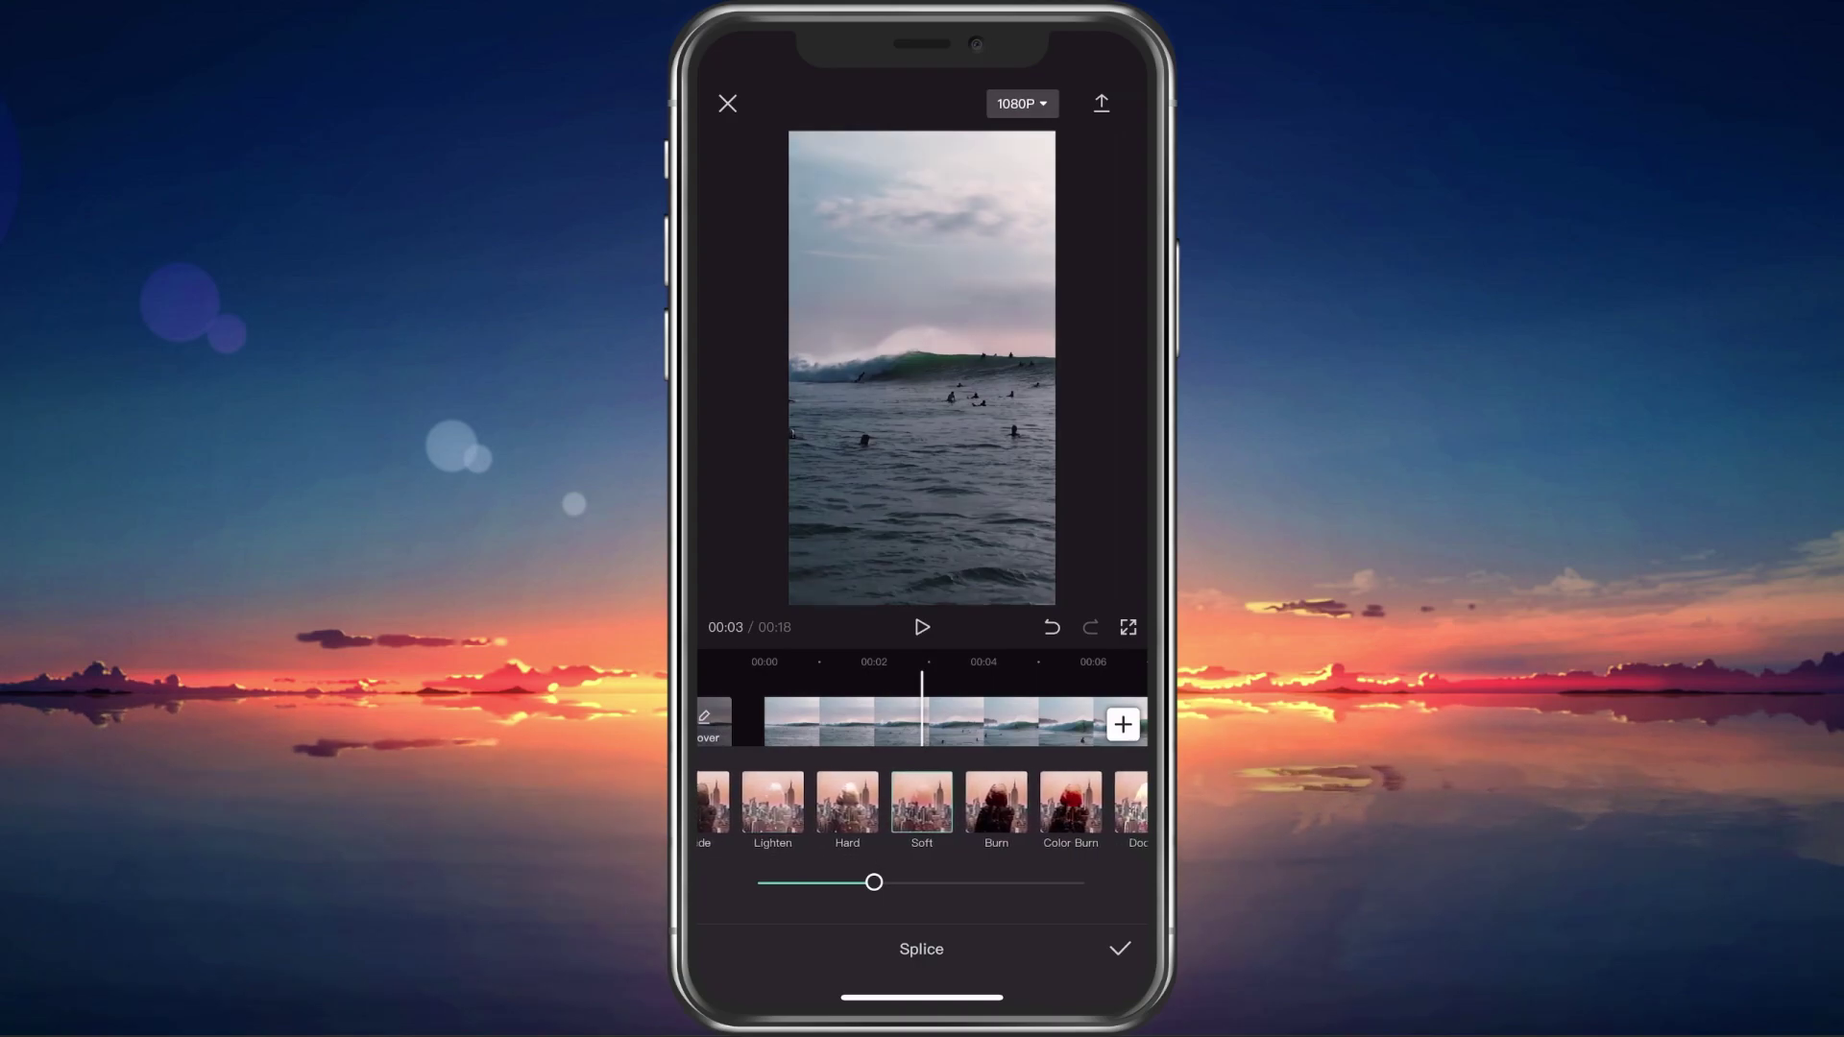
mouse_move(874, 881)
left_mouse_down()
mouse_move(852, 881)
mouse_move(890, 881)
left_mouse_up()
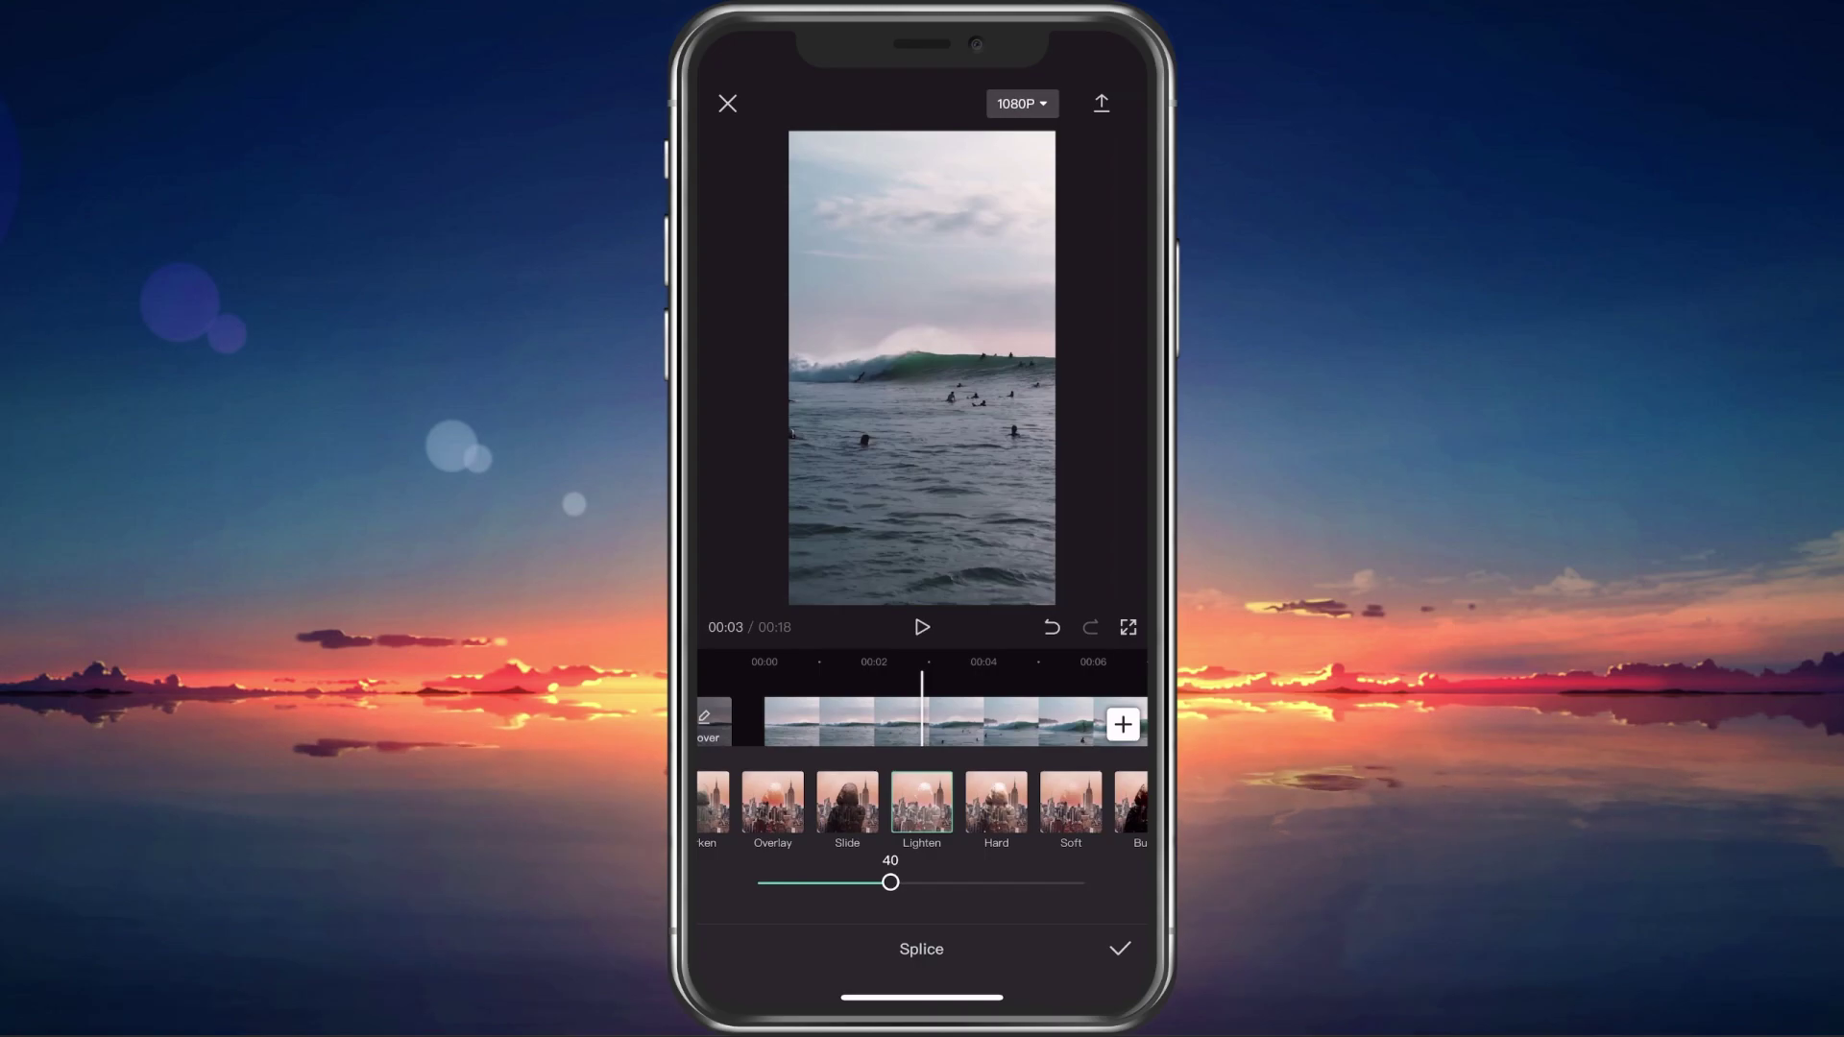
left_click(1119, 948)
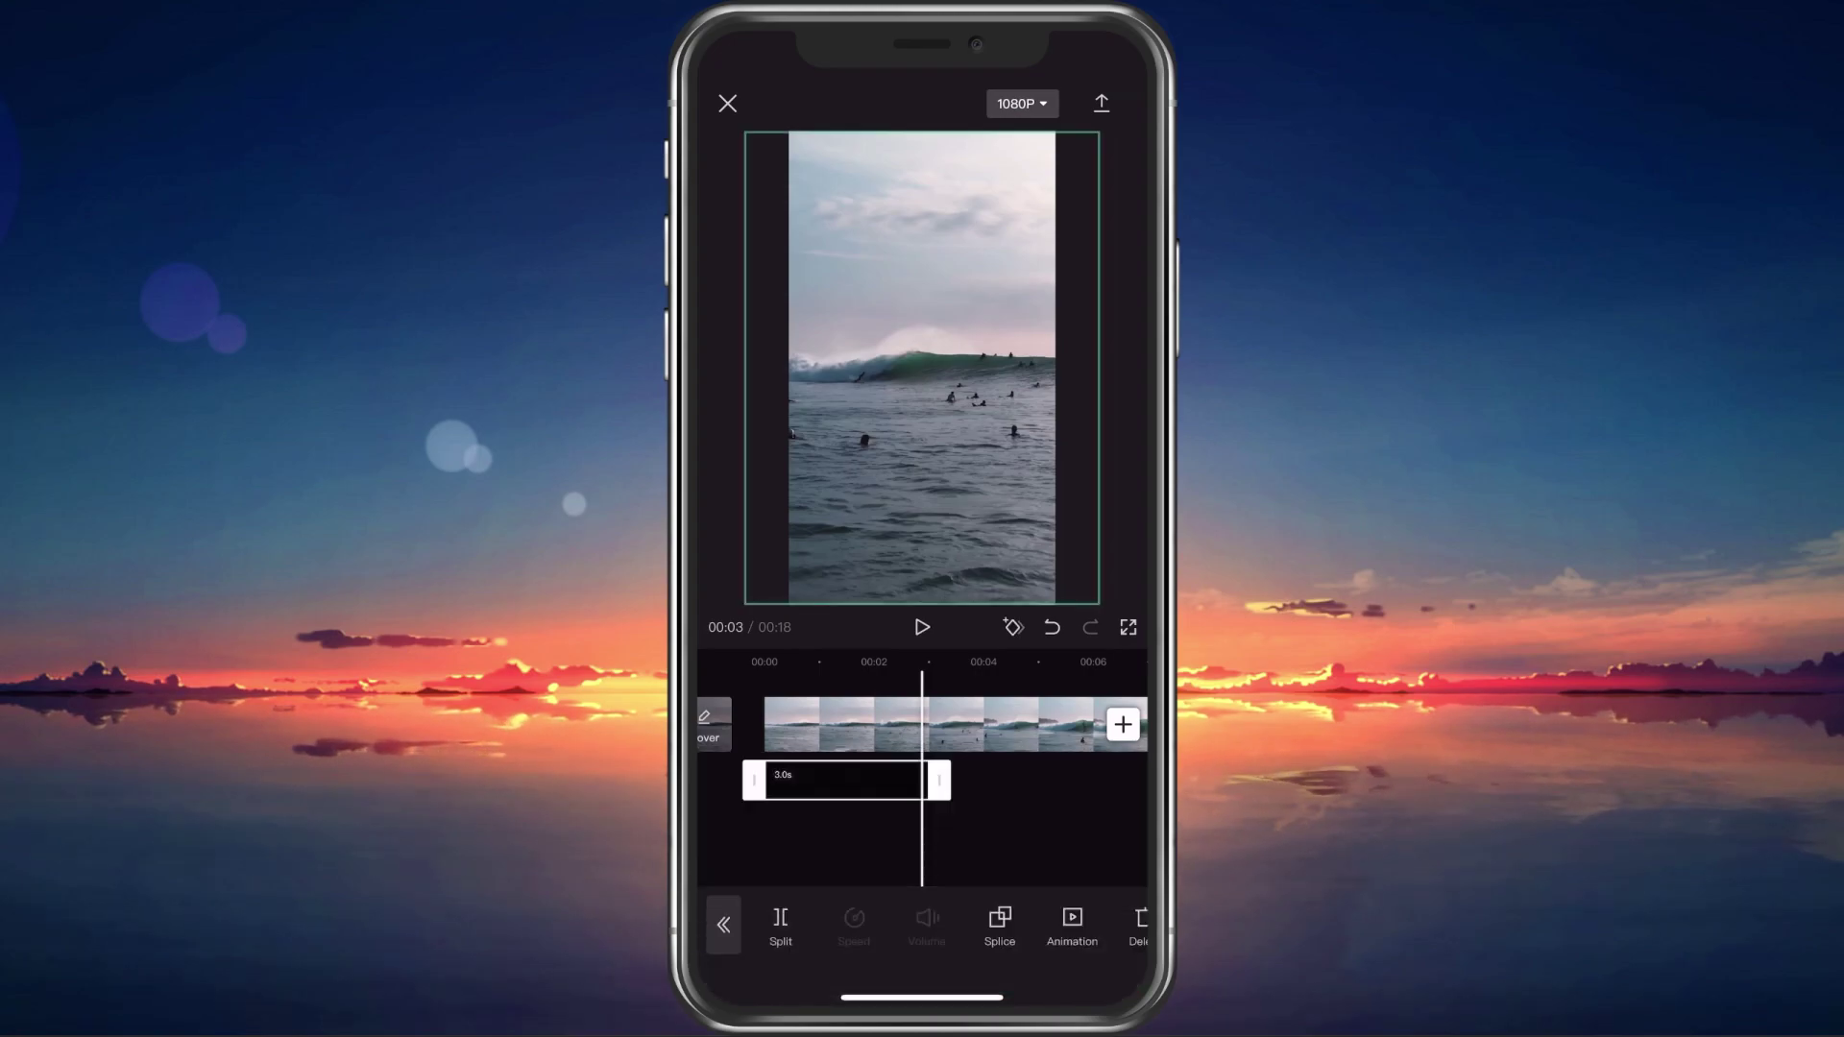
- Stretch the black overlay clip on the timeline to 9.1 seconds
left_click_drag(864, 724, 955, 725)
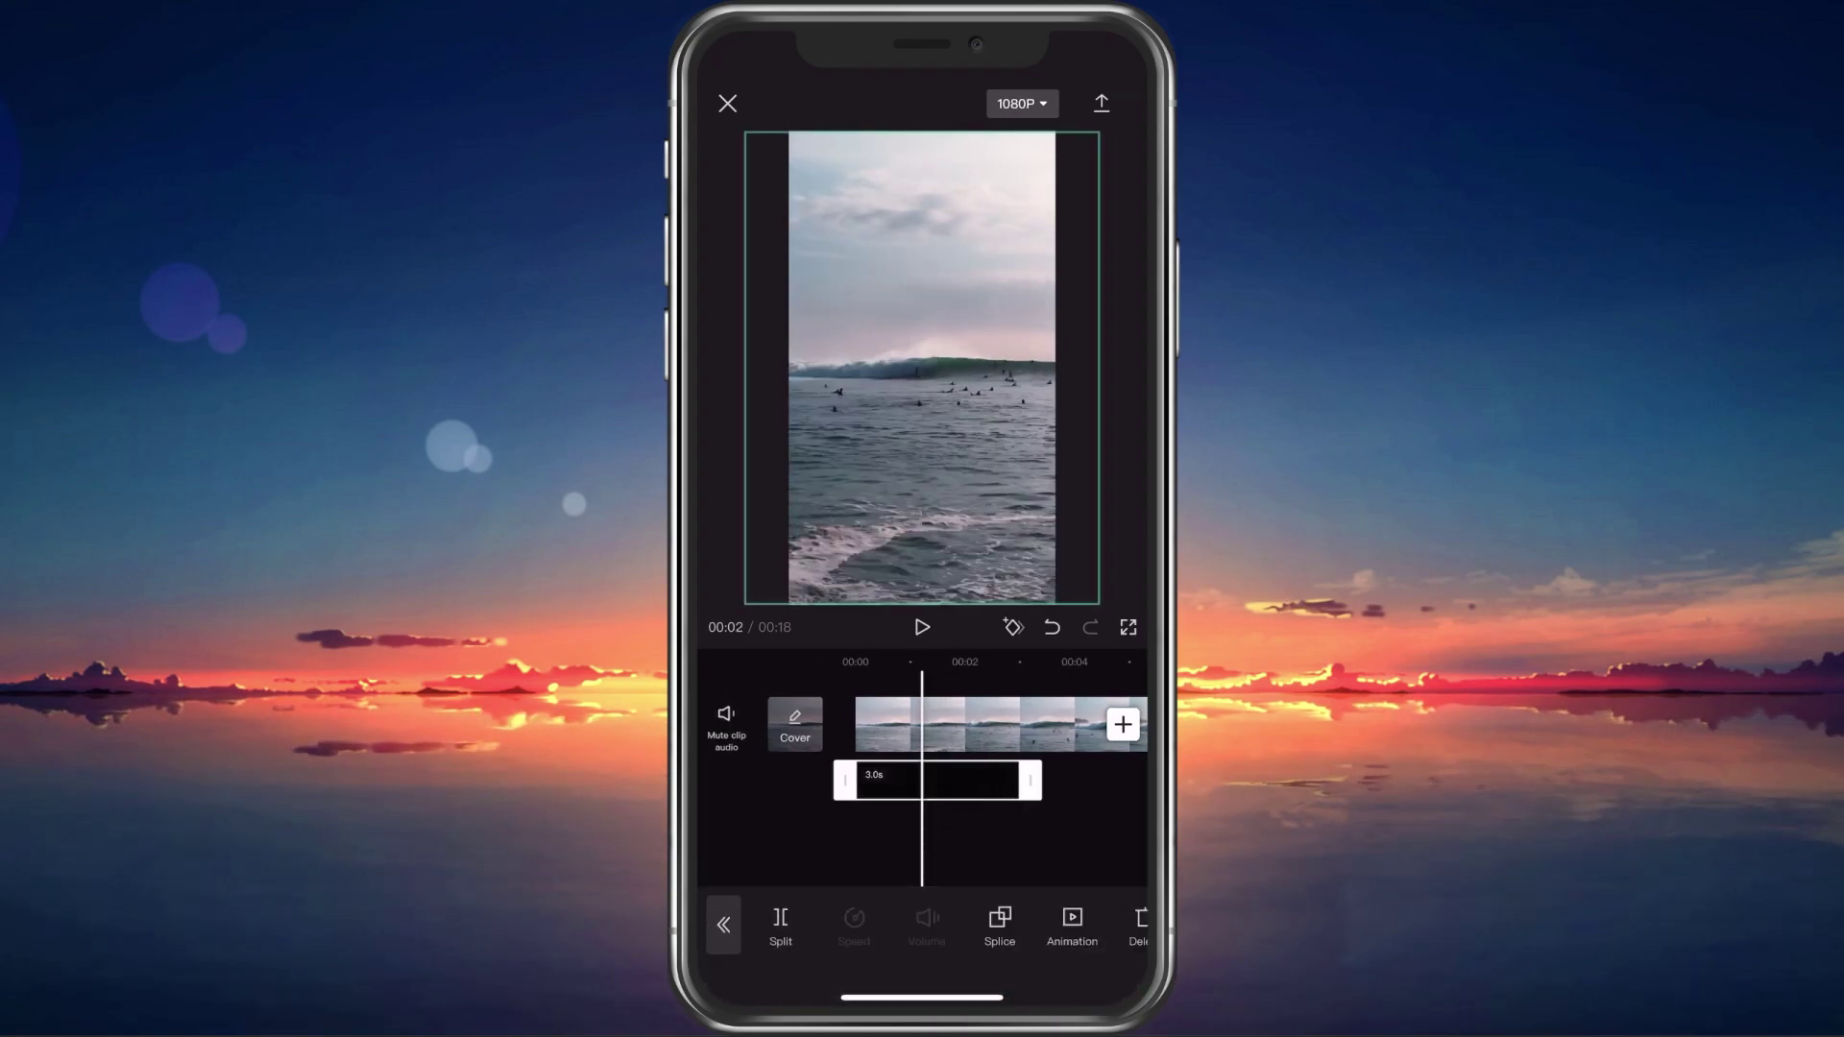
mouse_move(1030, 780)
left_mouse_down()
mouse_move(1133, 779)
mouse_move(926, 780)
mouse_move(1021, 780)
left_mouse_up()
mouse_move(864, 725)
left_mouse_down()
mouse_move(972, 725)
mouse_move(927, 725)
left_mouse_up()
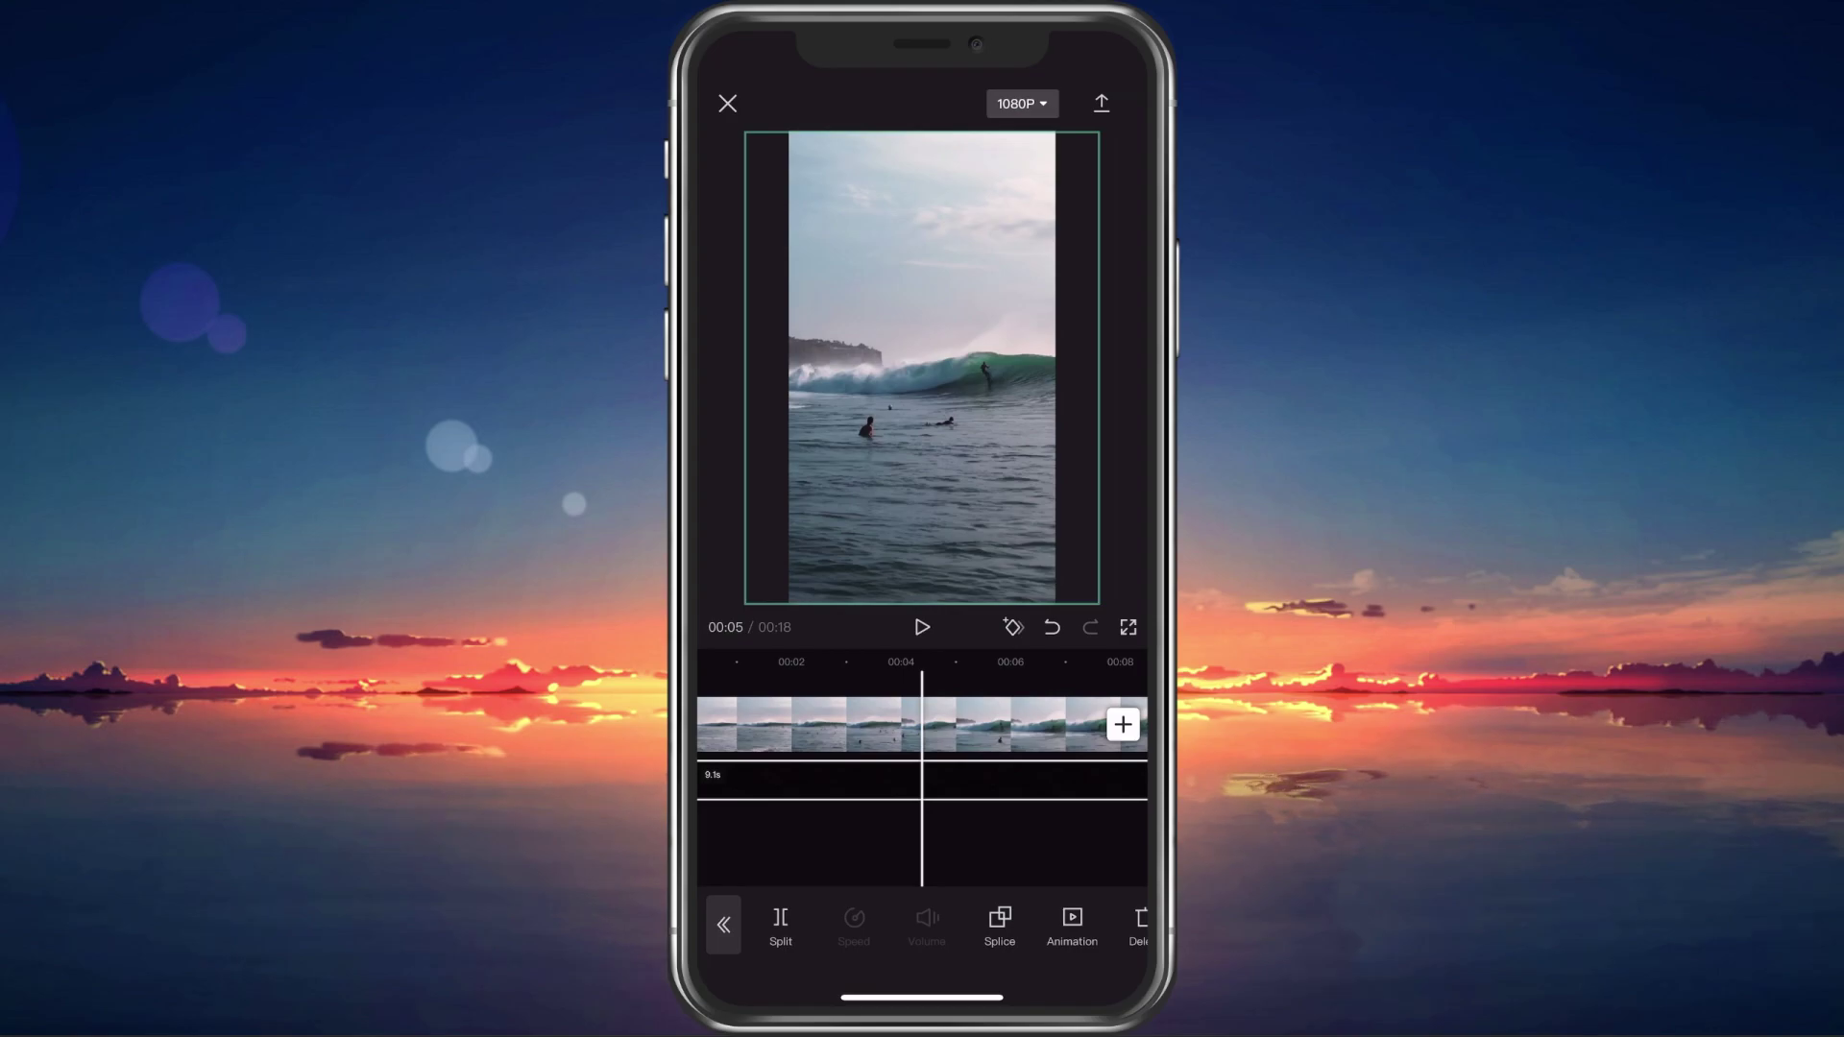
left_click_drag(998, 927, 871, 927)
left_click_drag(999, 926, 941, 926)
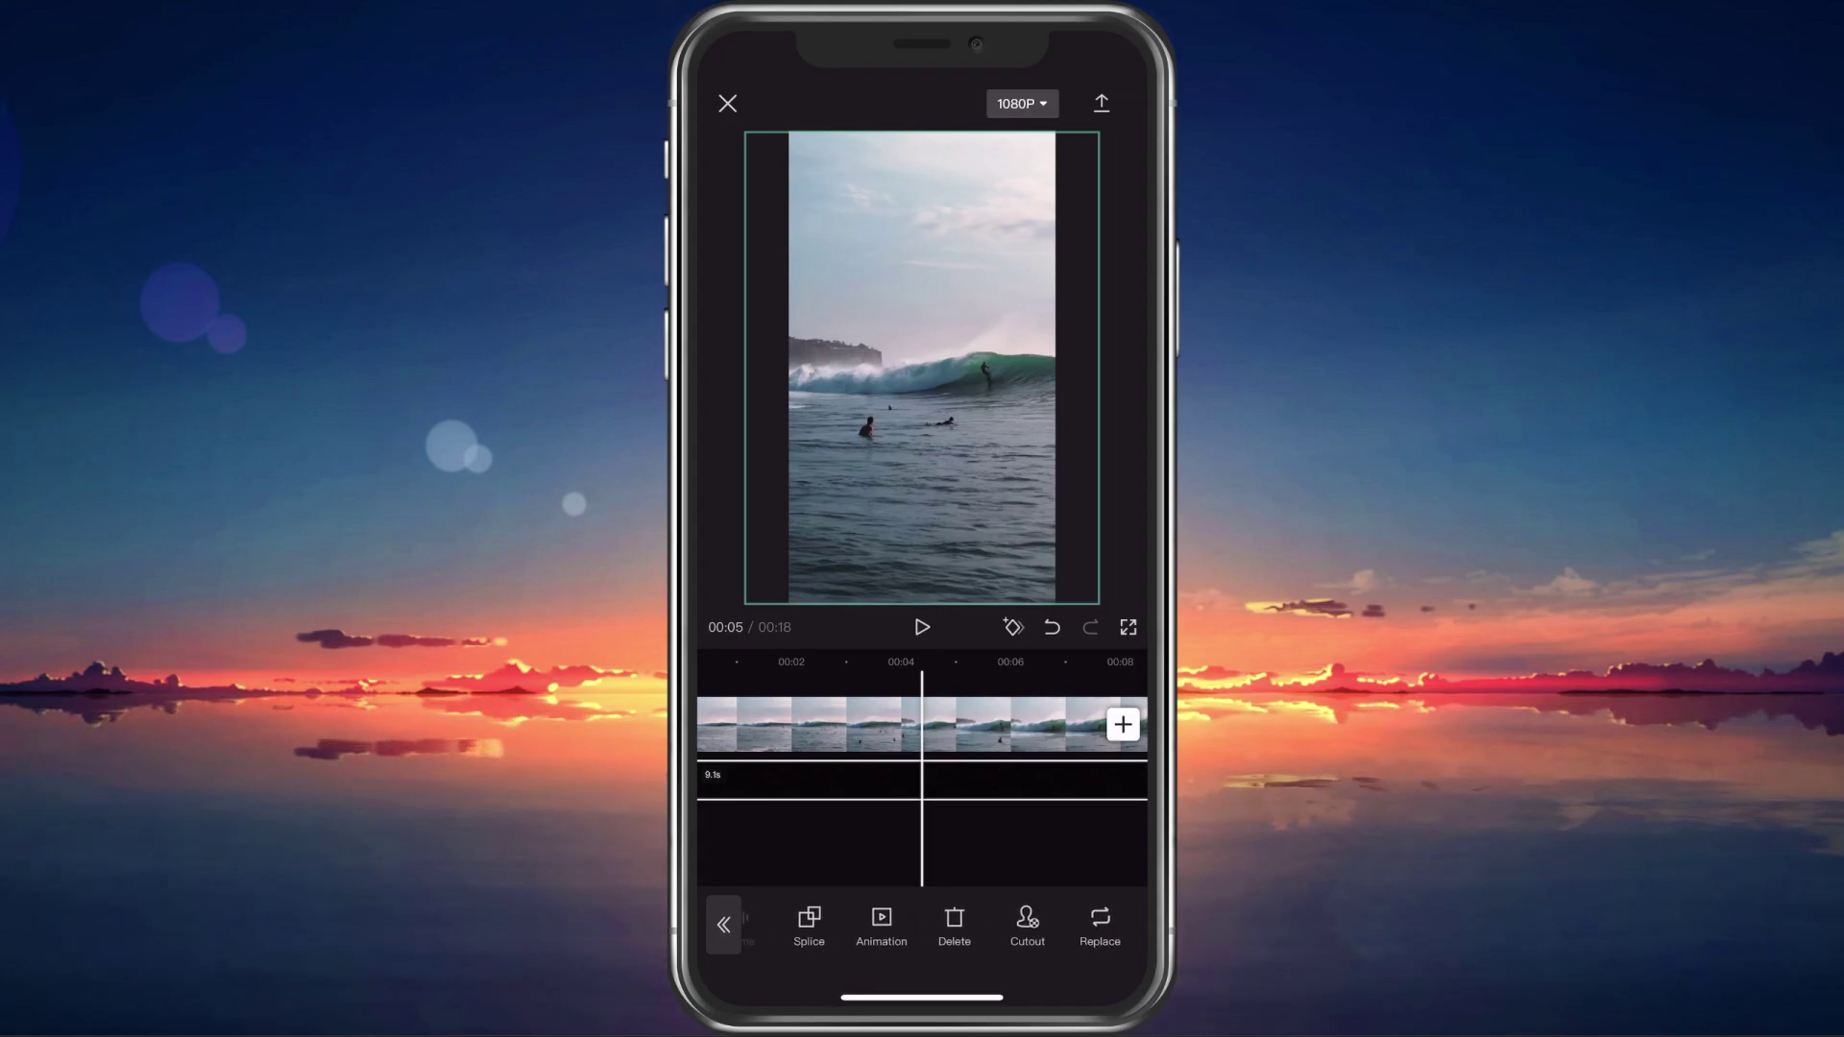
- Deselect the overlay and apply Adjust from the main toolbar to create the Adjust 1 layer
left_click(960, 845)
left_click(723, 924)
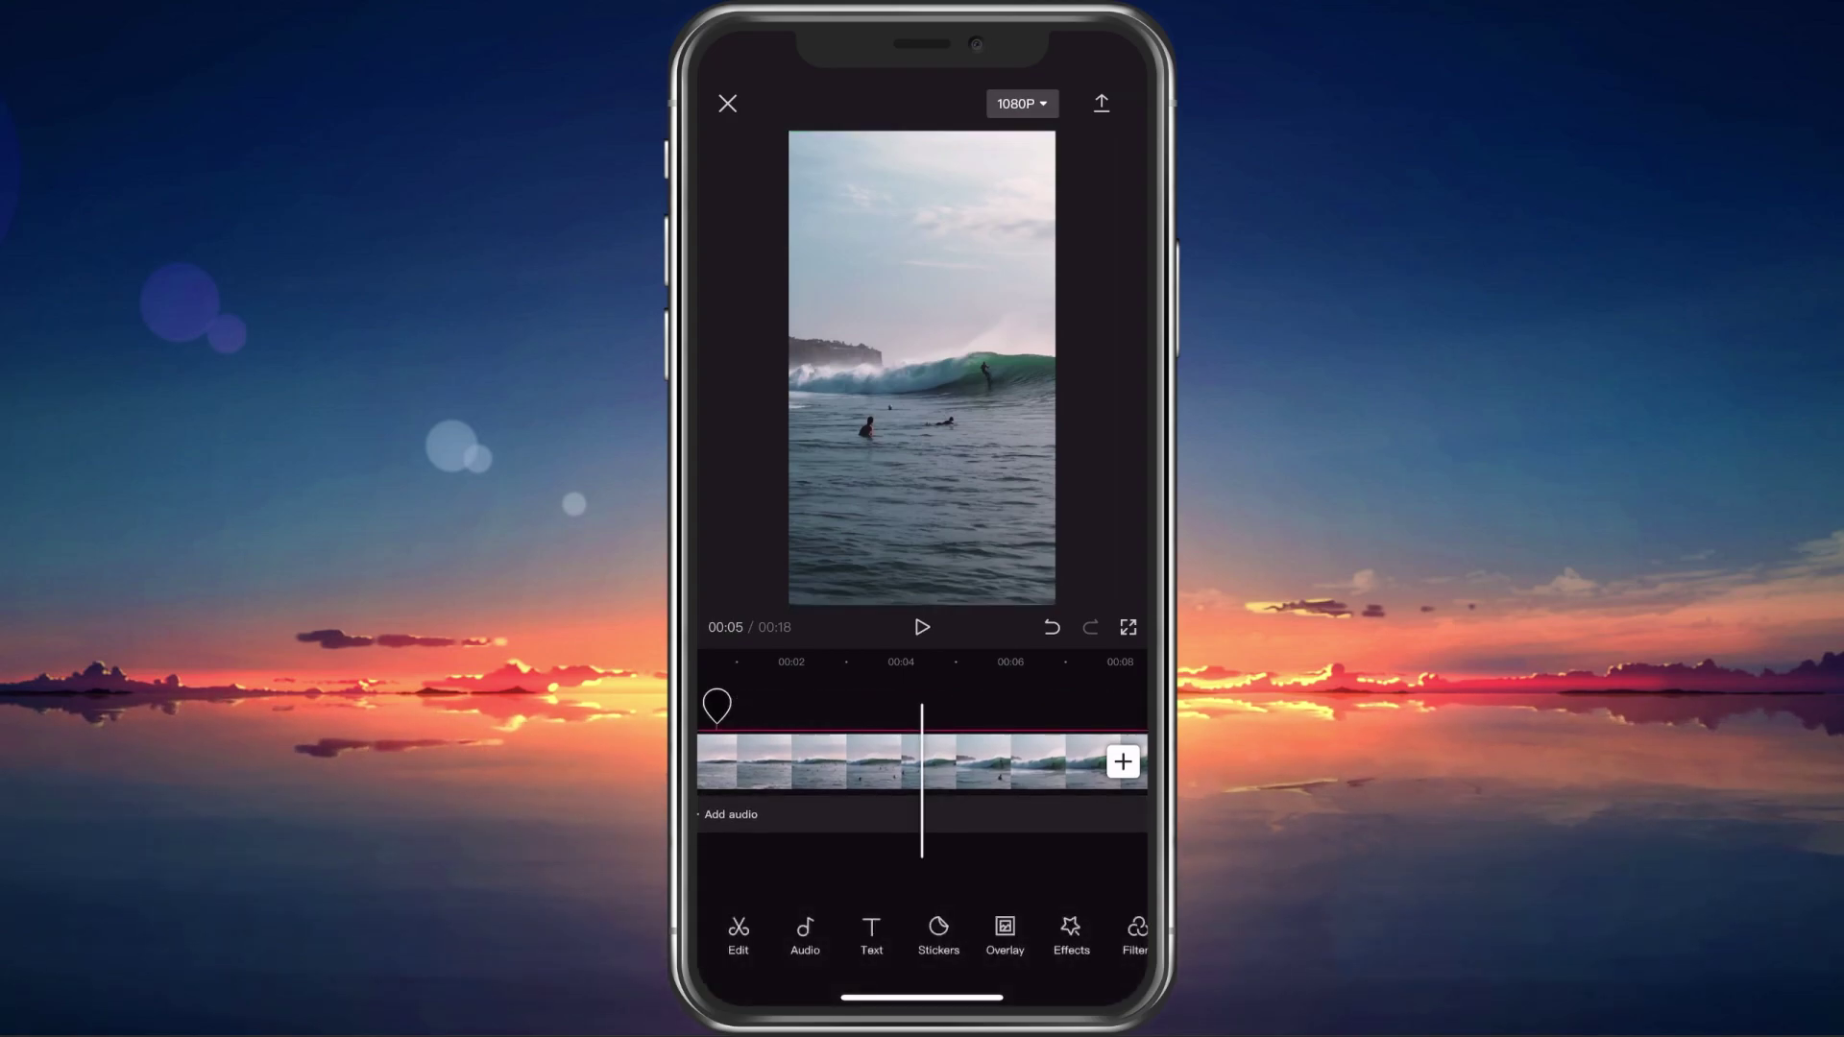
left_click_drag(1056, 926, 806, 927)
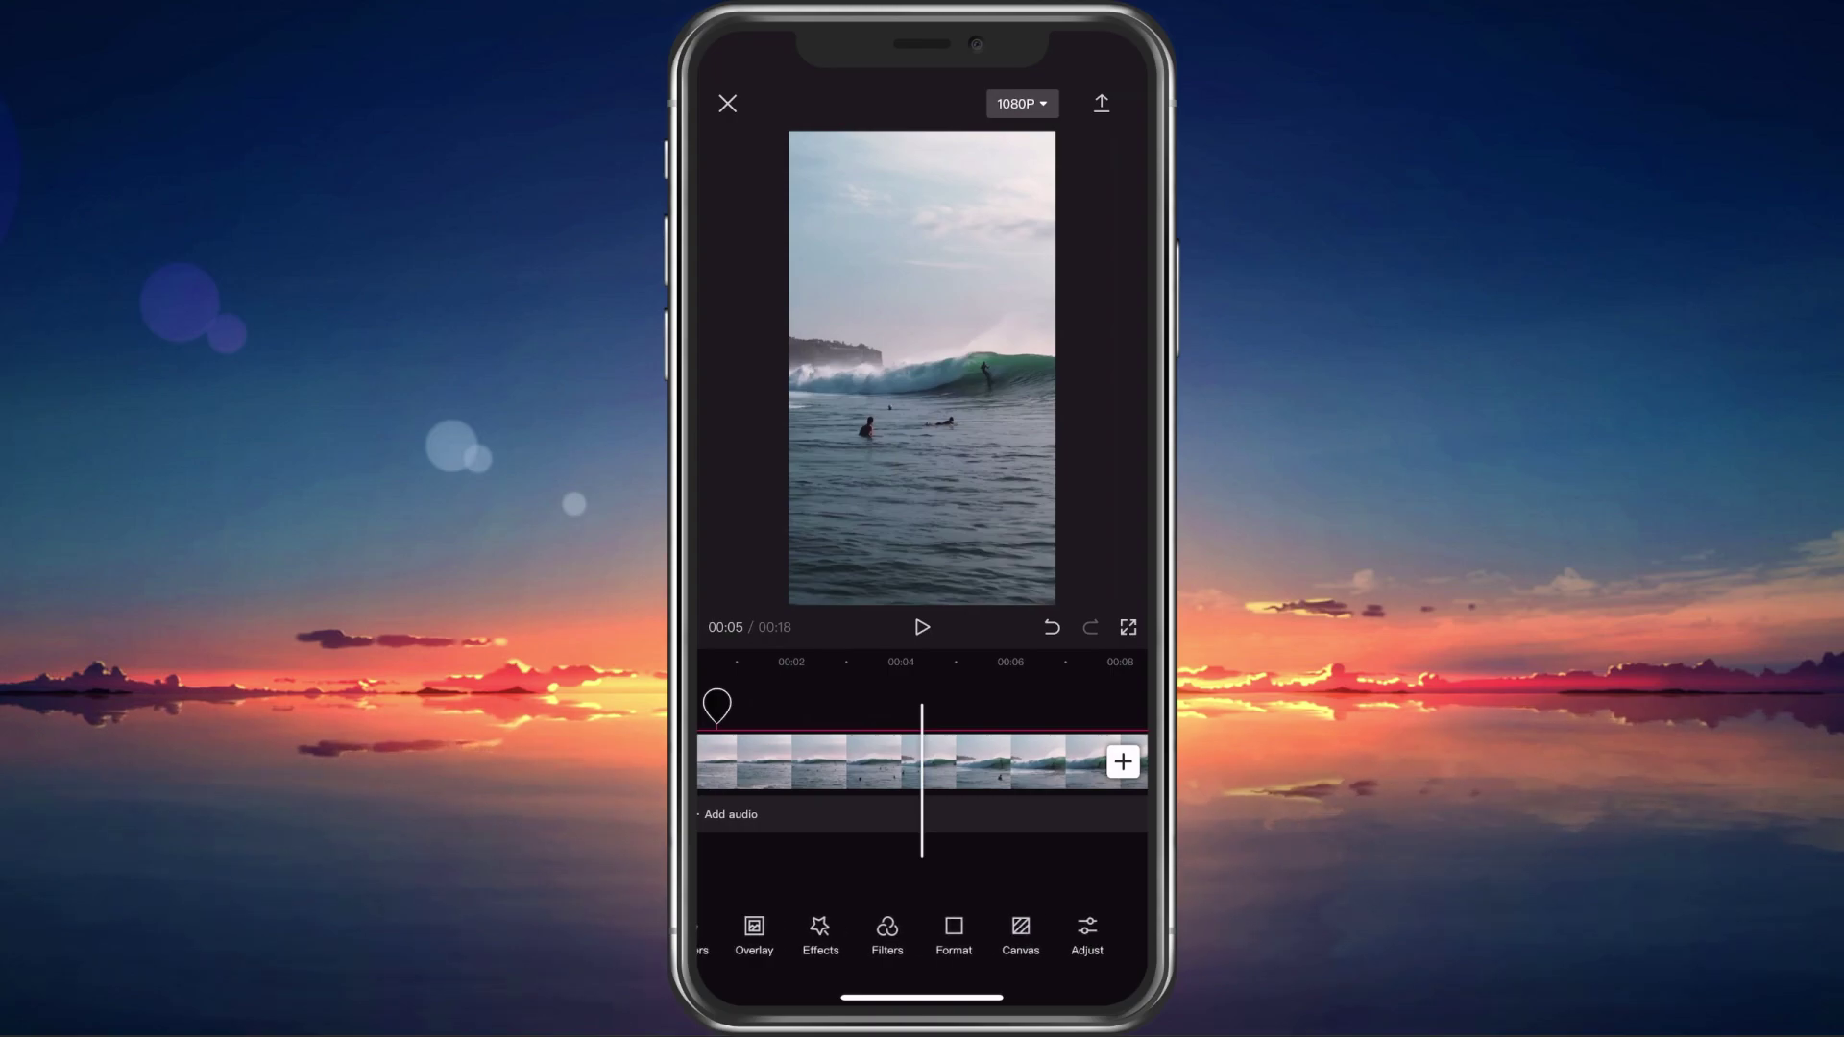
left_click(1098, 932)
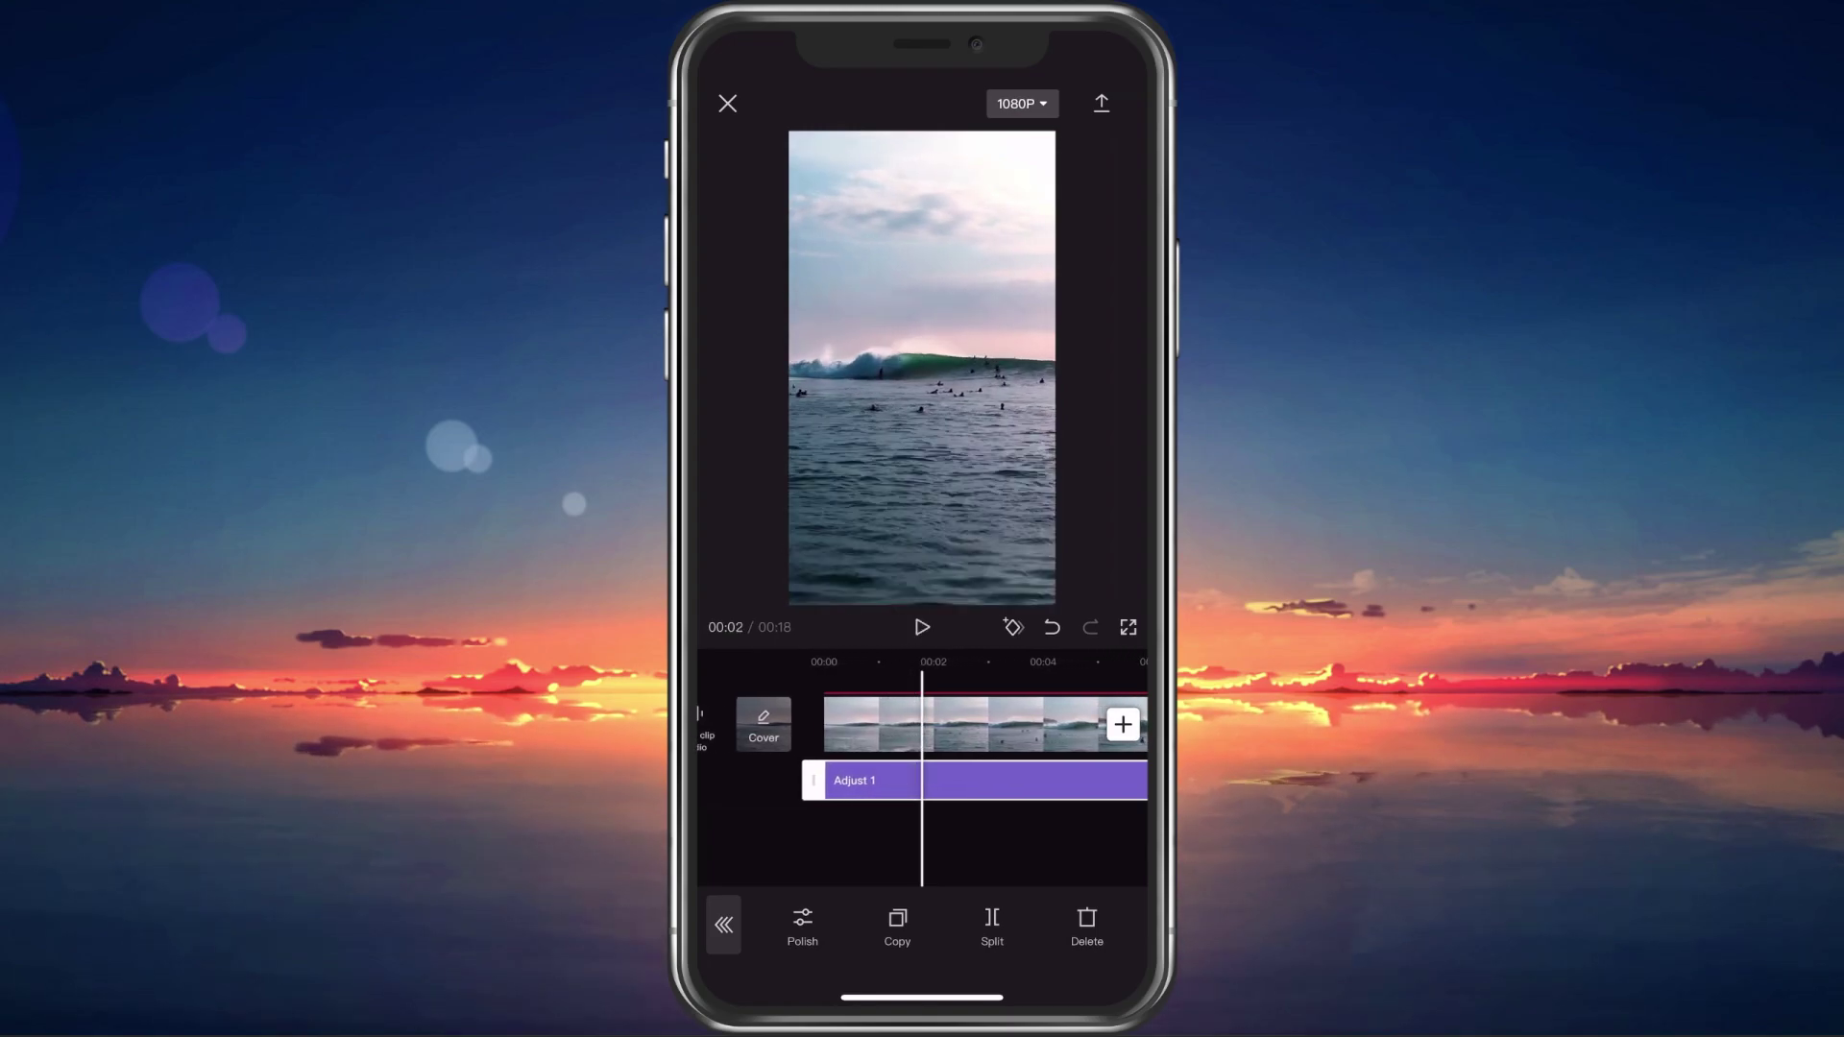
- Keep export resolution at 1080P and raise the frame rate to 60 fps
left_click(1022, 103)
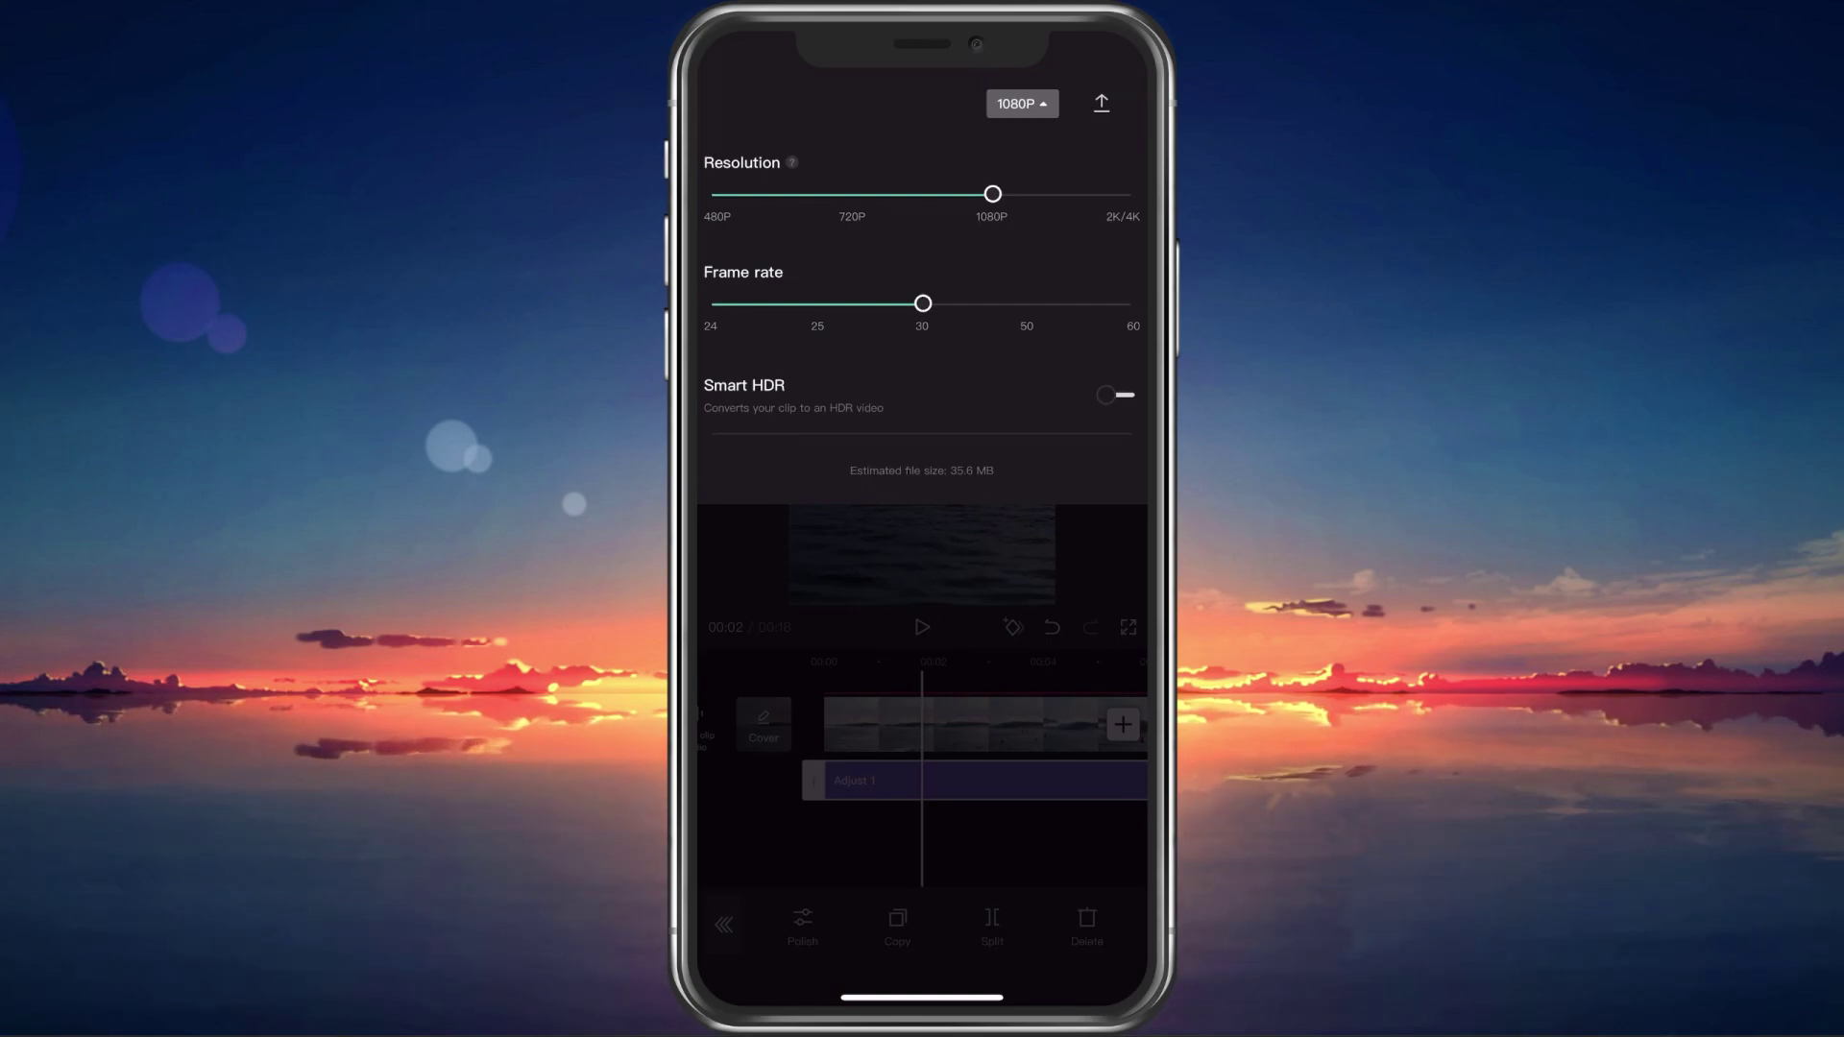
mouse_move(992, 194)
left_mouse_down()
mouse_move(769, 194)
mouse_move(1128, 194)
mouse_move(993, 194)
left_mouse_up()
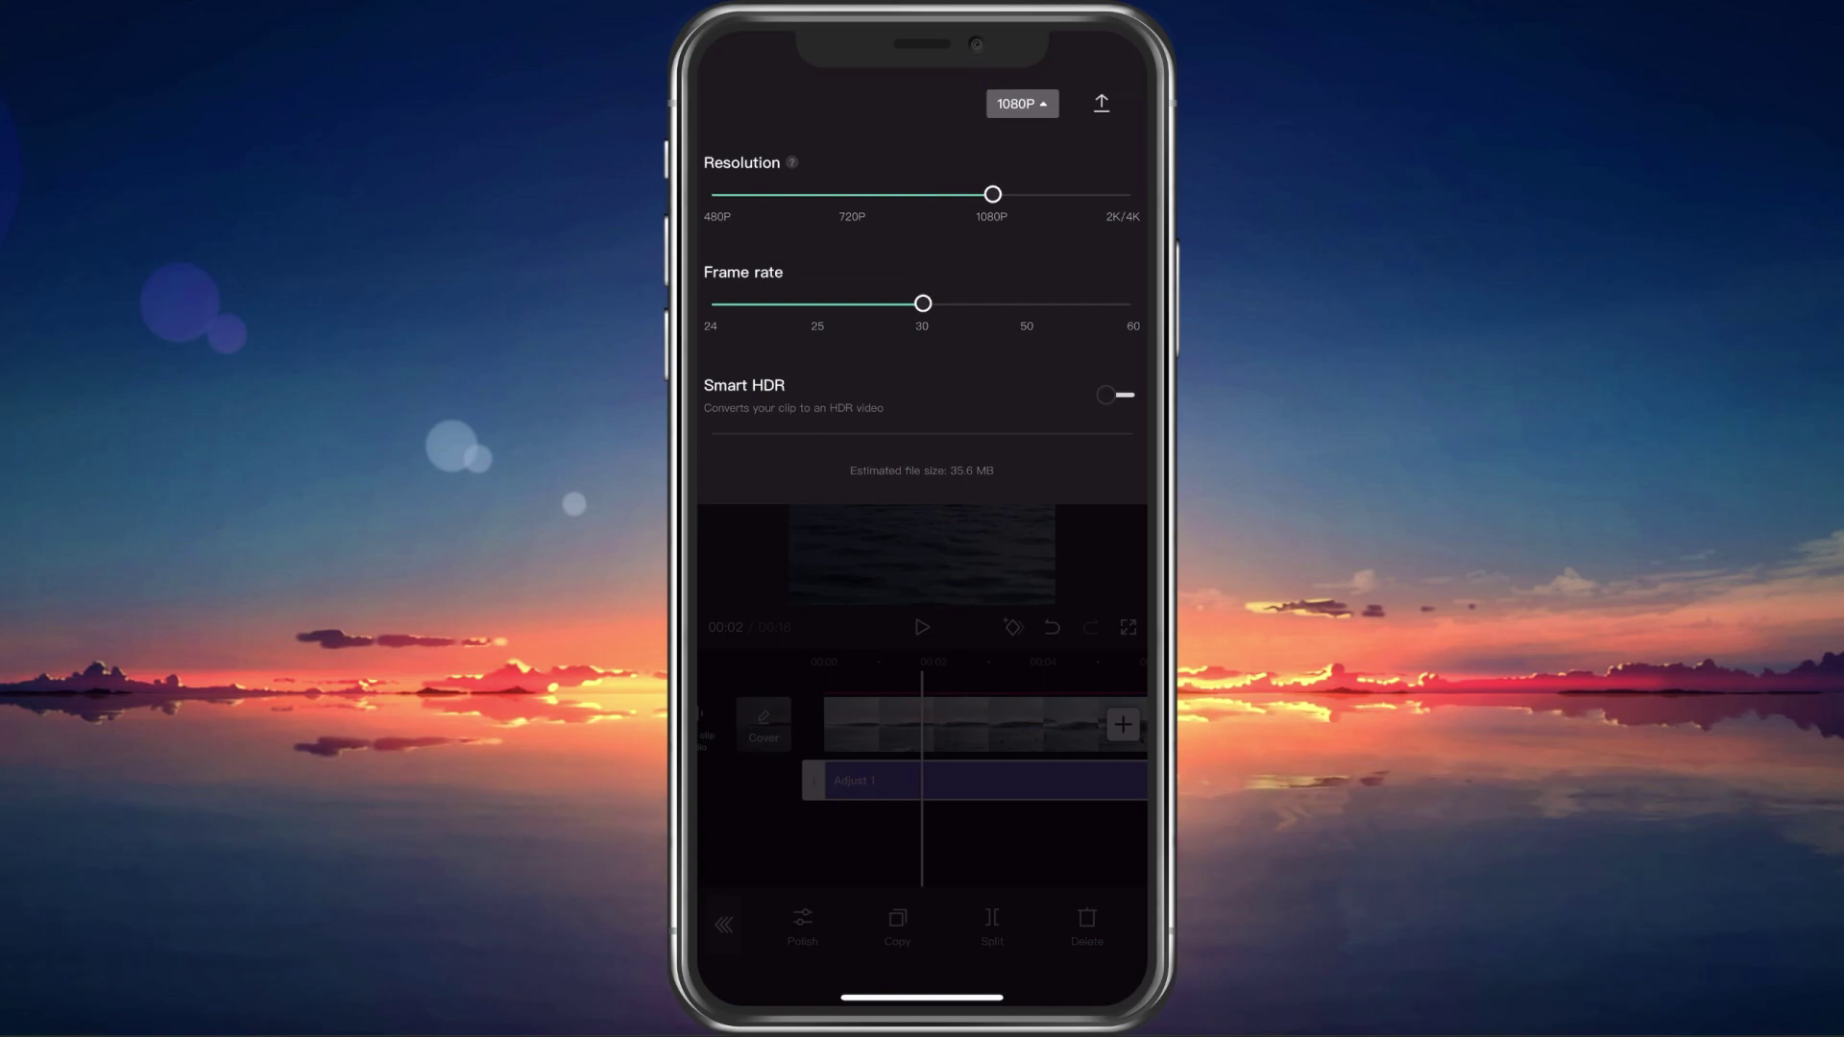
left_click_drag(922, 303, 1132, 304)
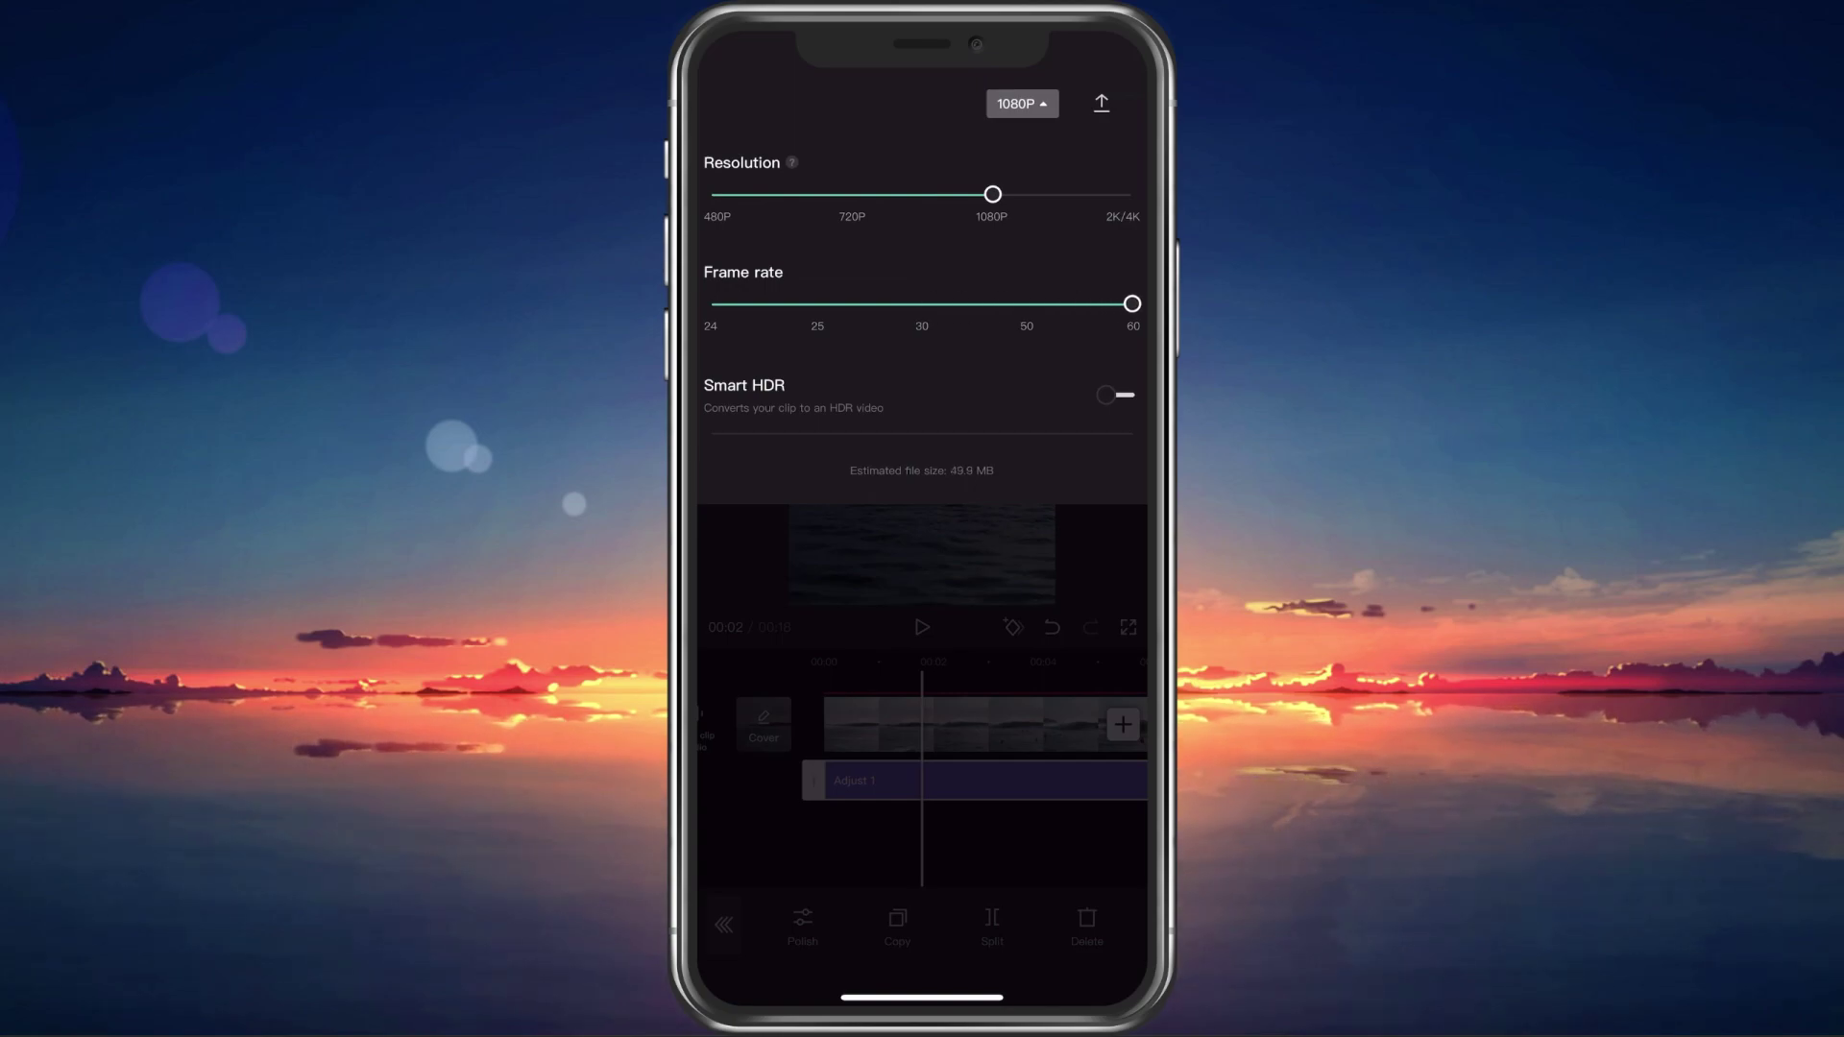